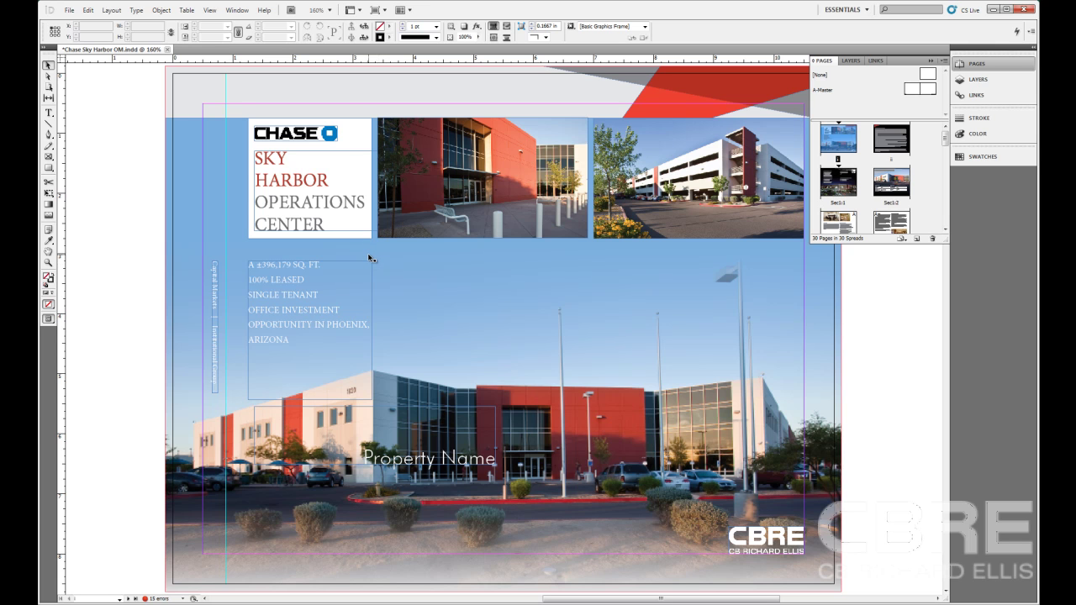
Create a new Letter-size document of 10 pages with Facing Pages turned off
key(ctrl+n)
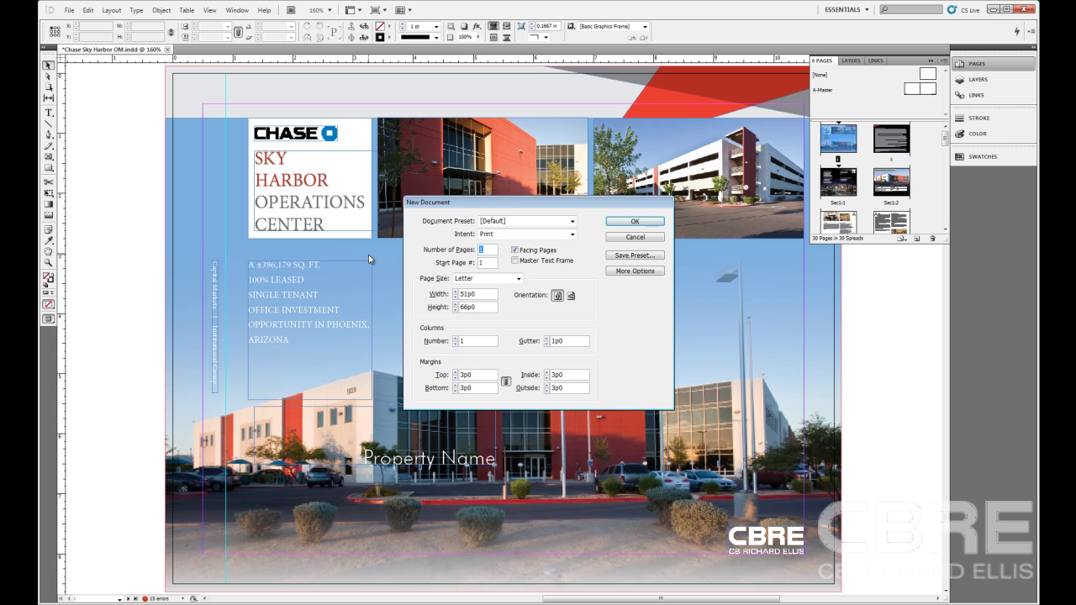
text(1)
click(515, 251)
click(635, 221)
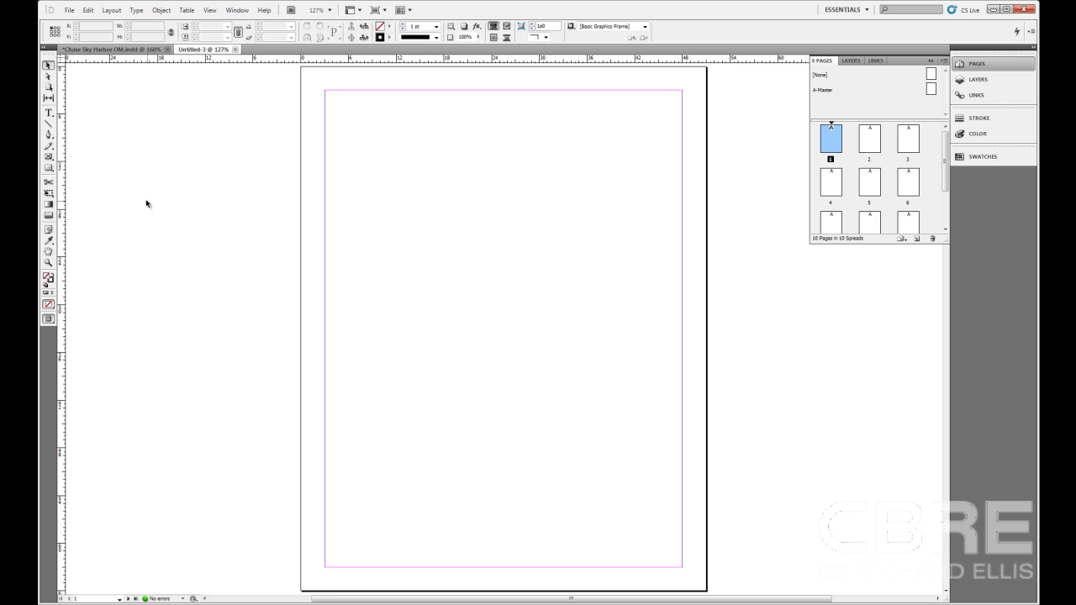
click(47, 157)
mouse_move(519, 90)
mouse_down()
mouse_move(634, 211)
mouse_move(680, 228)
mouse_move(683, 249)
mouse_up()
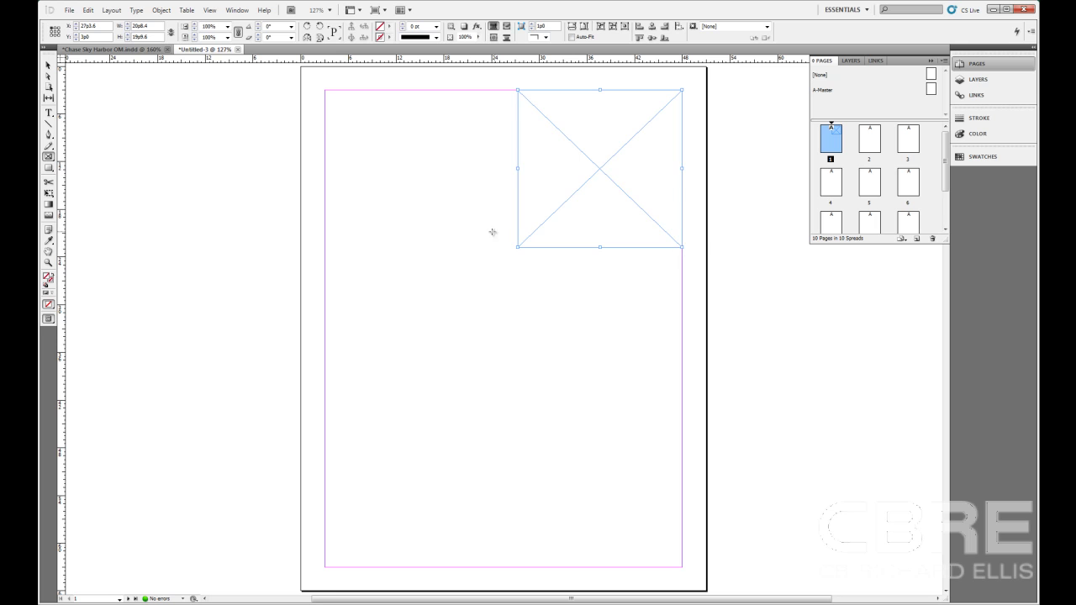
click(47, 66)
key(Delete)
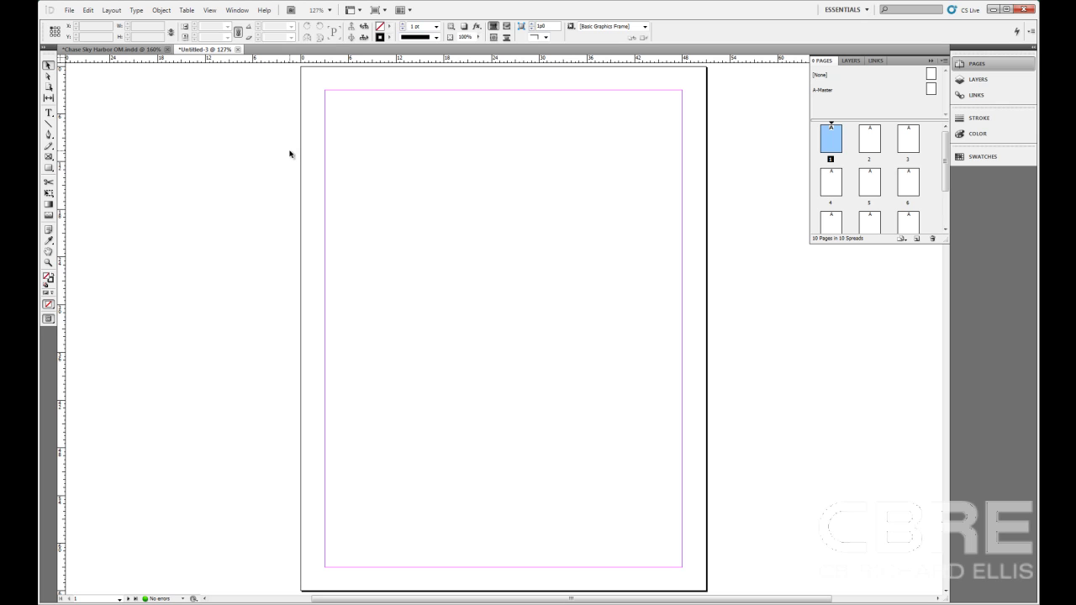
Load dummyTxt.docx through File > Place so its text is ready to drop
click(70, 11)
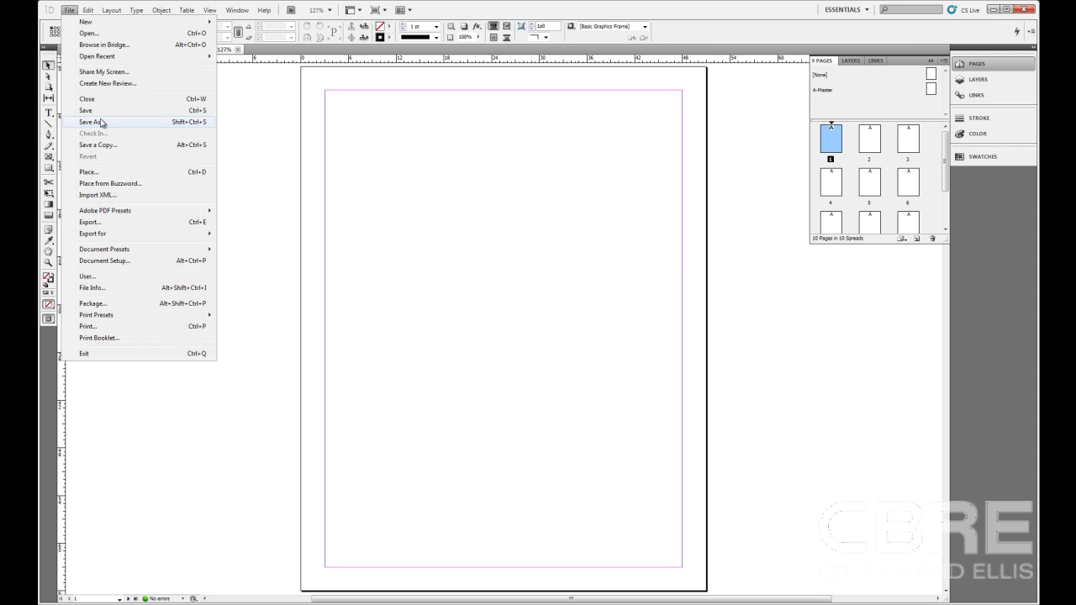
click(106, 173)
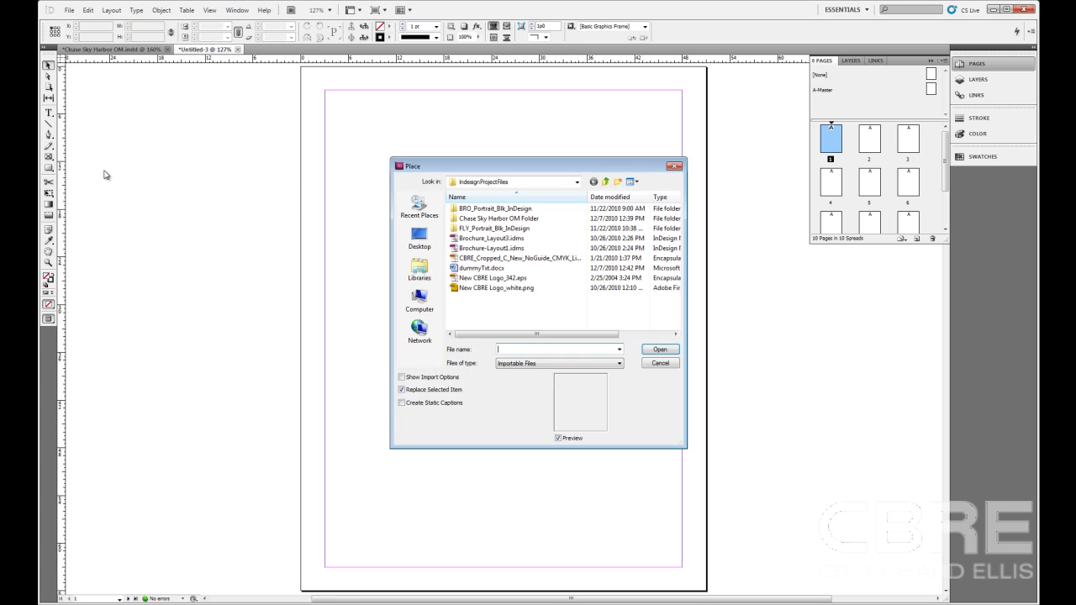
click(488, 269)
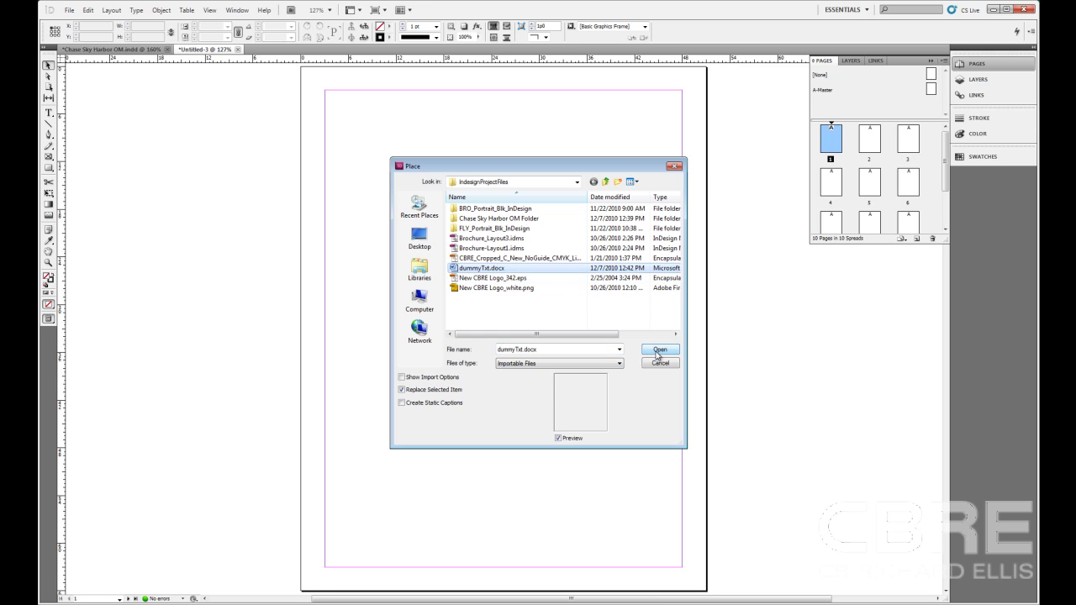
click(660, 350)
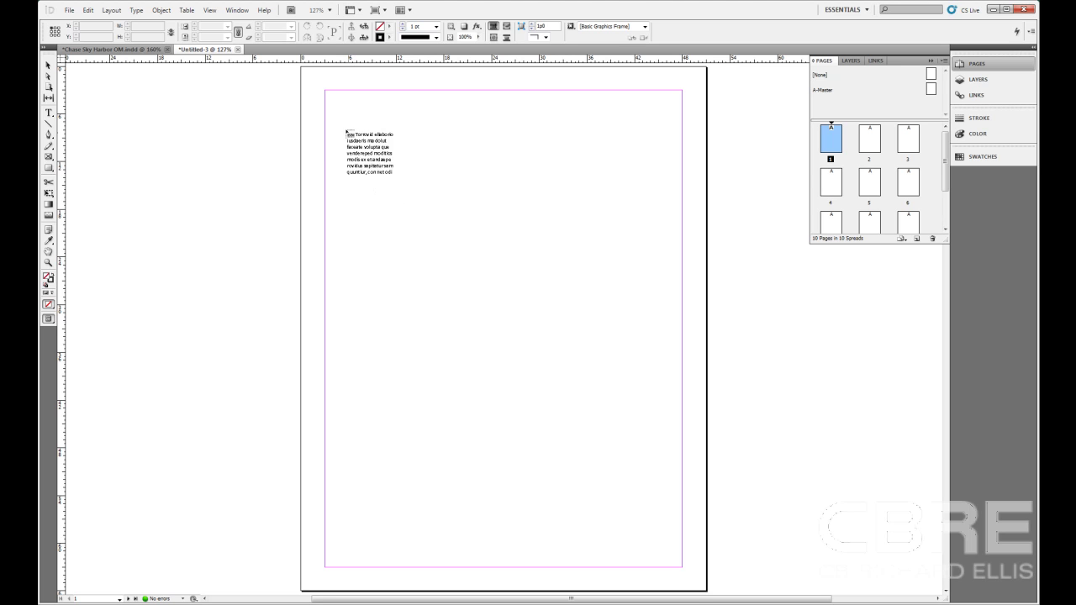
drag(328, 93, 528, 363)
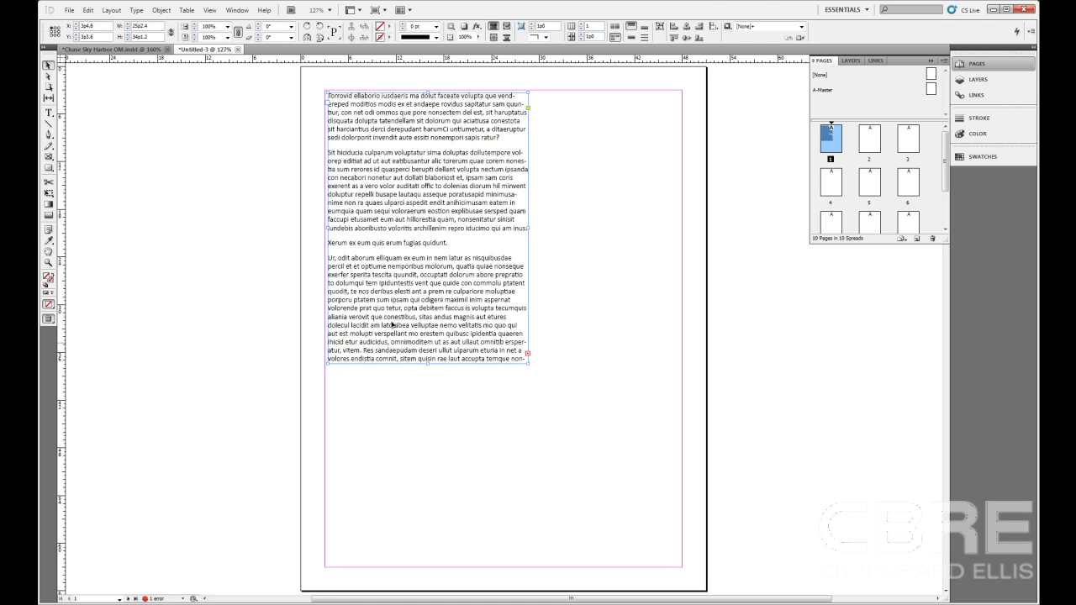
click(48, 157)
drag(530, 93, 686, 254)
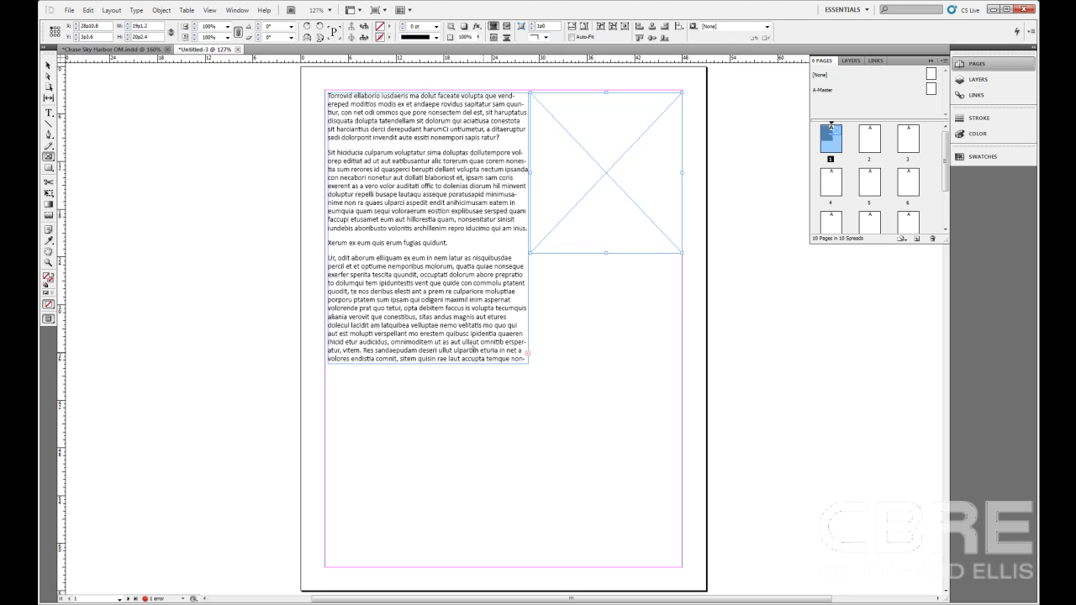
click(48, 65)
click(467, 233)
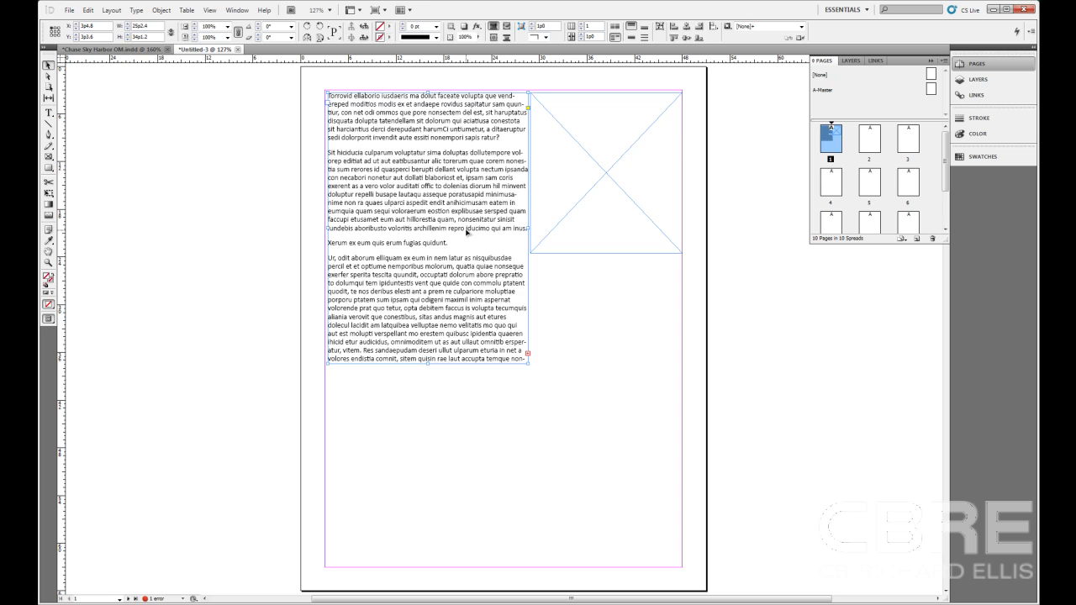
key(Delete)
click(577, 204)
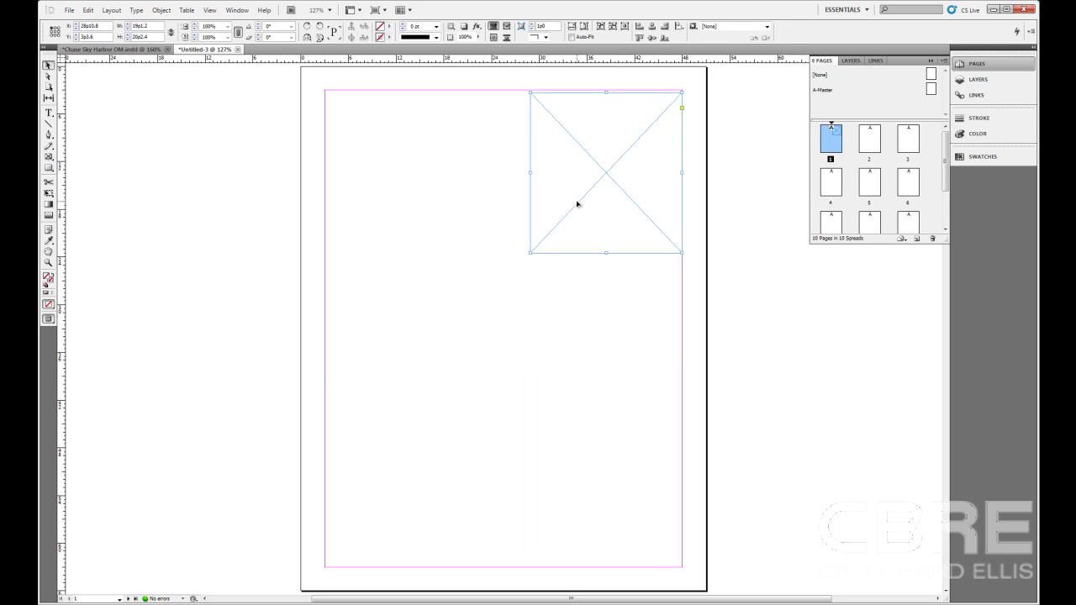
key(Delete)
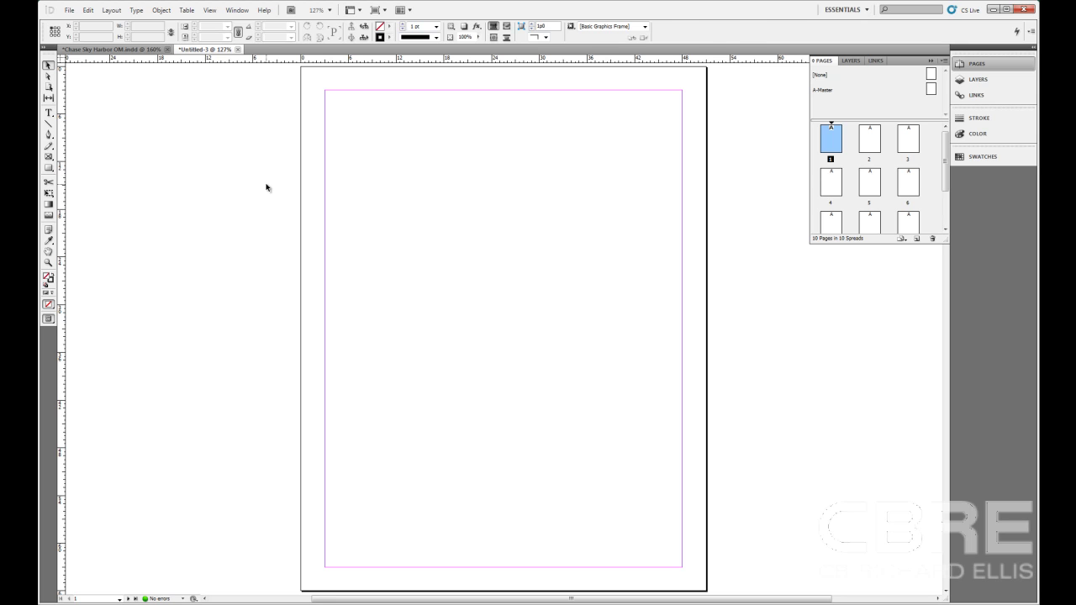
key(t)
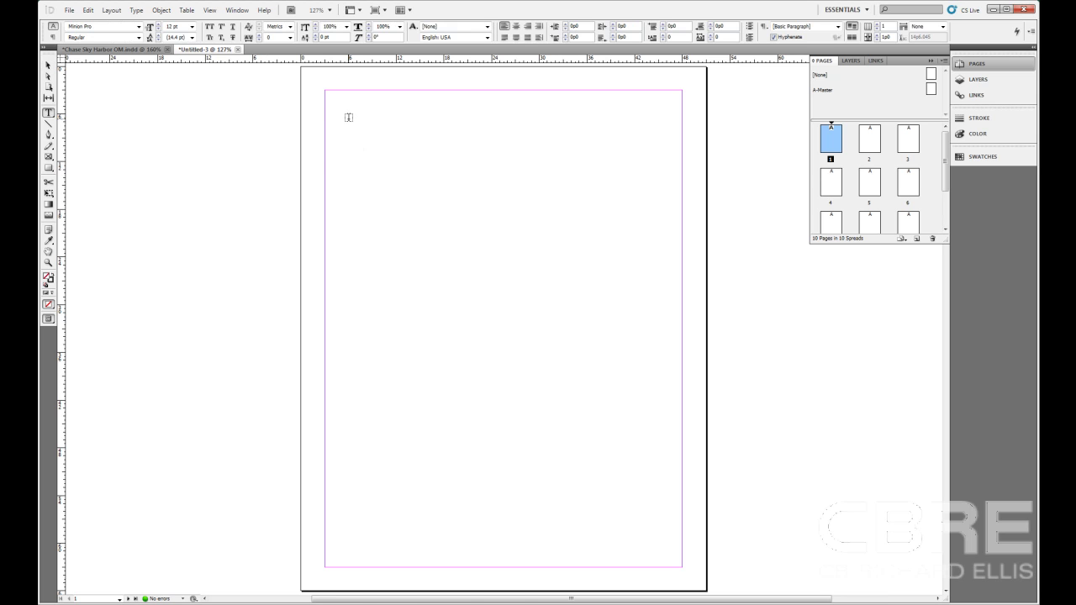
Draw a text frame at the page's top left and fill it with placeholder text
drag(336, 102, 527, 308)
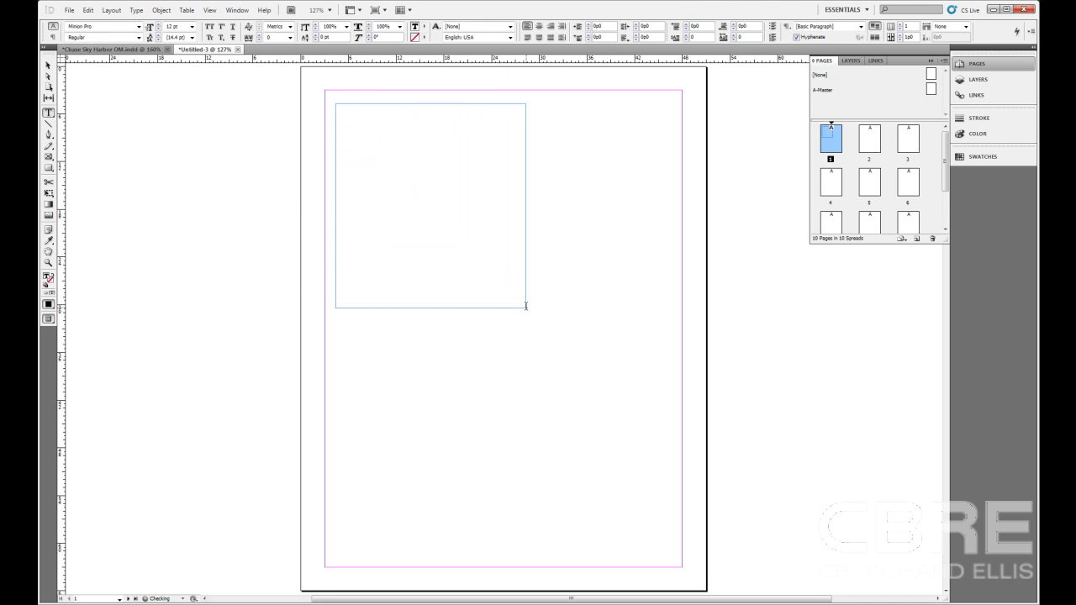
right_click(399, 161)
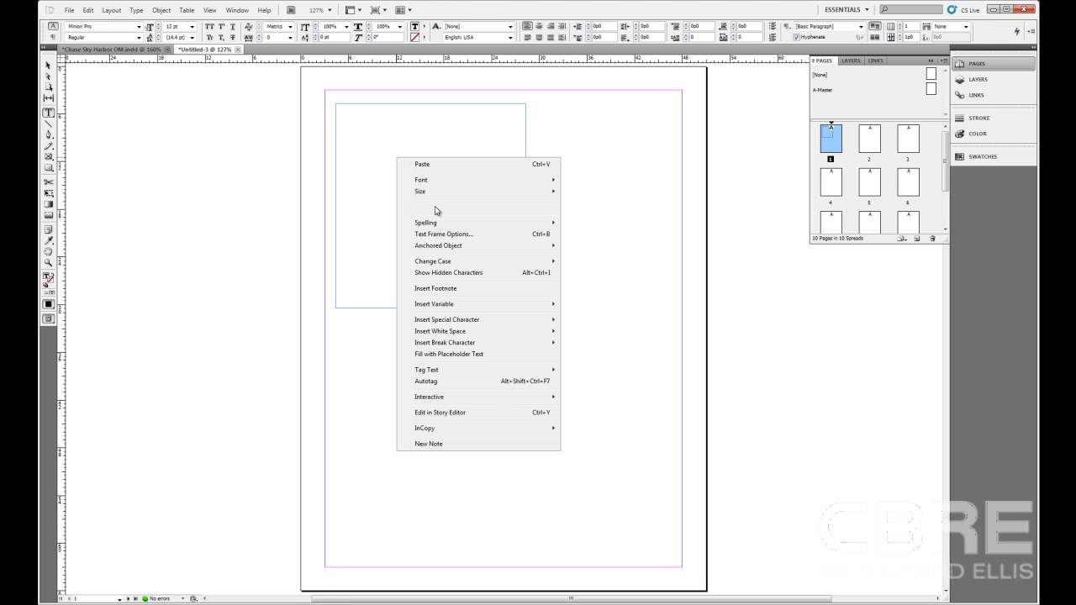
click(468, 359)
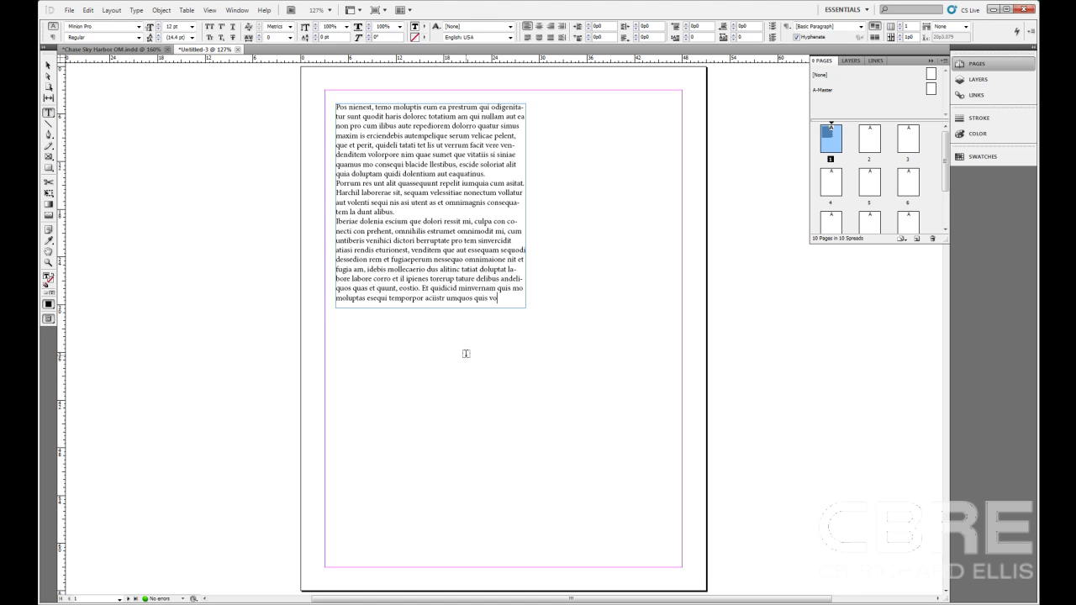
Draw a small test frame, type 'jsdfhusfsjsdfjsdfds' in it, then delete it
drag(462, 342, 563, 474)
text(jsdfhusfsjsdfjsdfds)
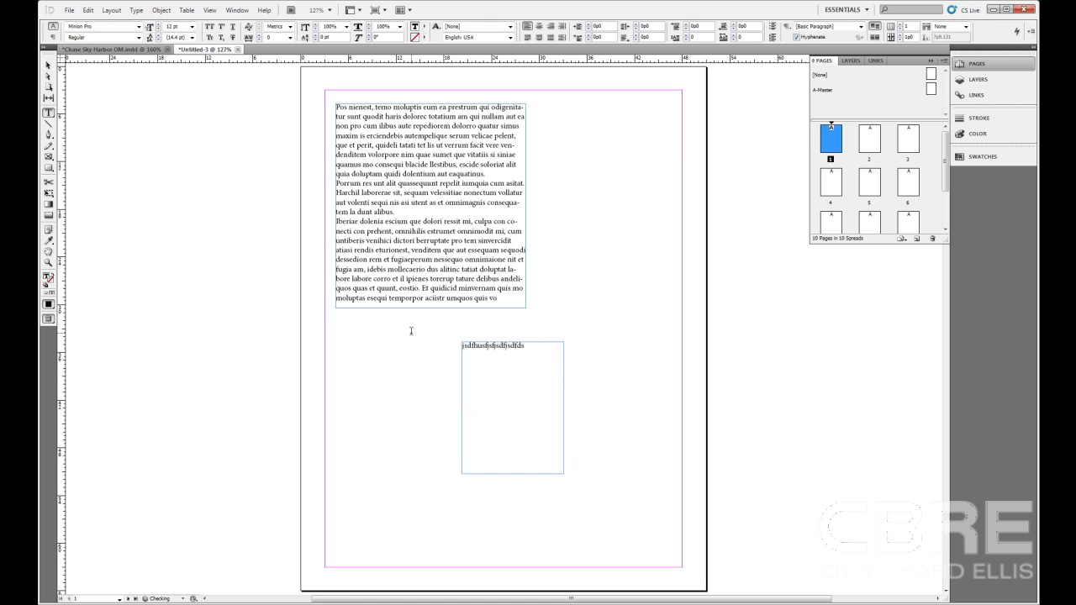
click(49, 65)
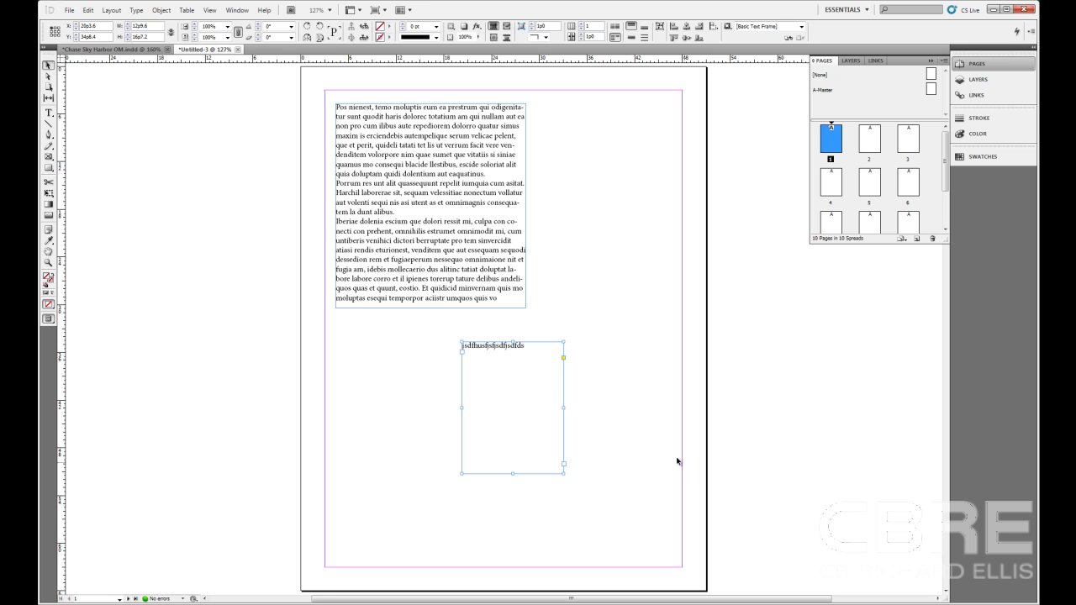
key(Delete)
Delete the large placeholder text frame and minimize InDesign
click(517, 296)
key(Delete)
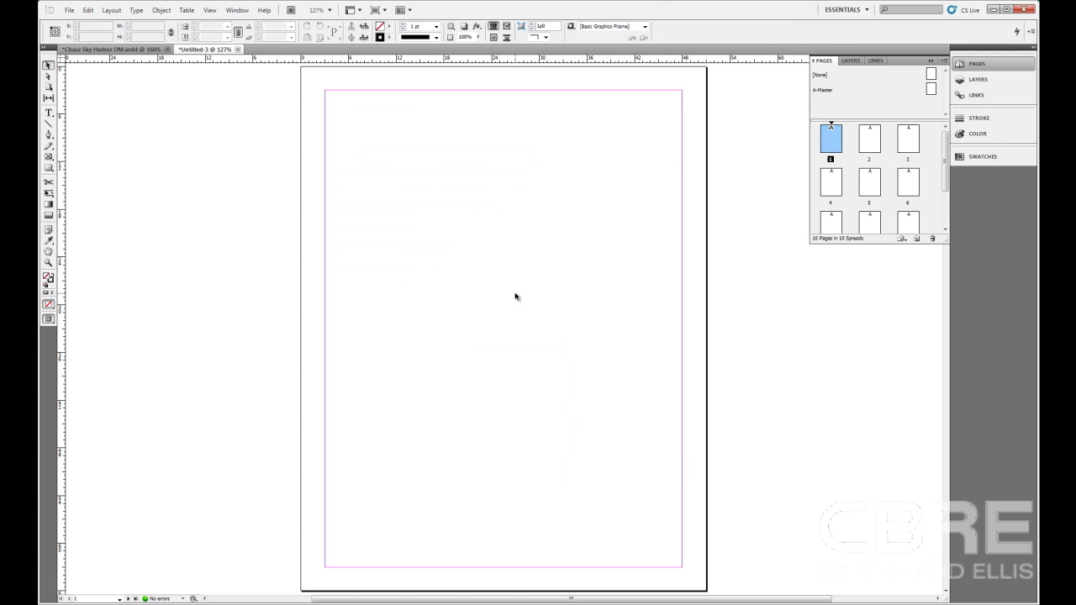
click(996, 11)
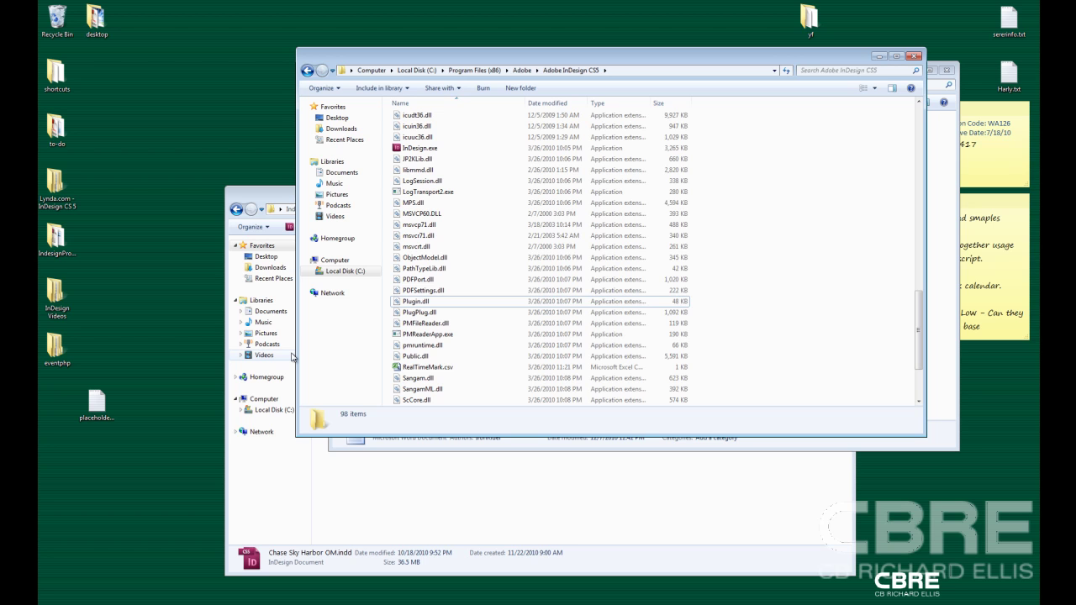
Open placeholder.txt from the desktop in Notepad to read its custom sentence
double_click(97, 402)
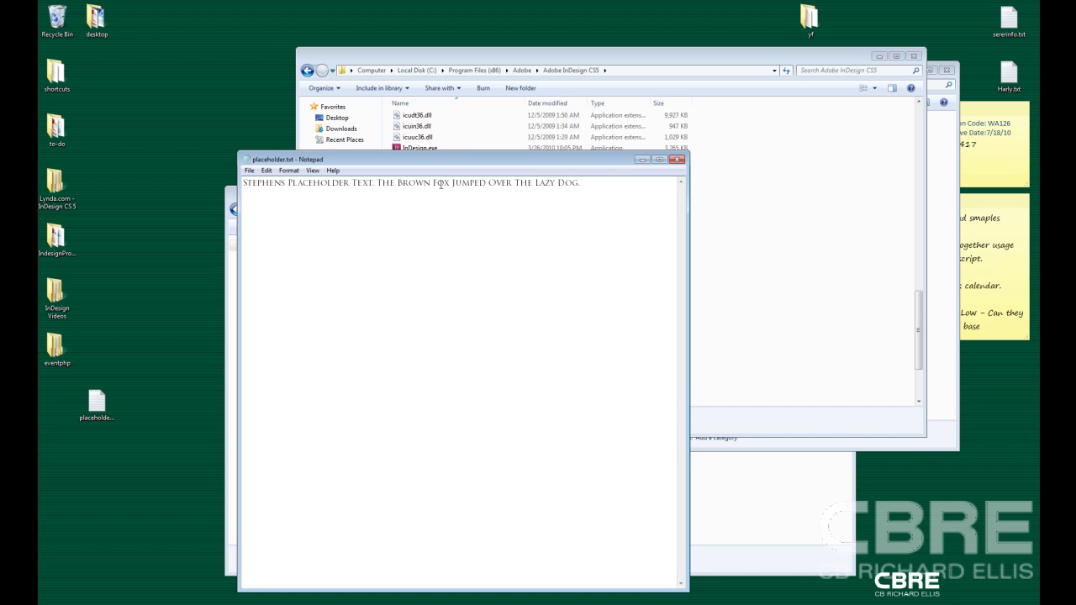
Close Notepad, move placeholder.txt into the InDesign CS5 program folder, and restore InDesign
click(681, 160)
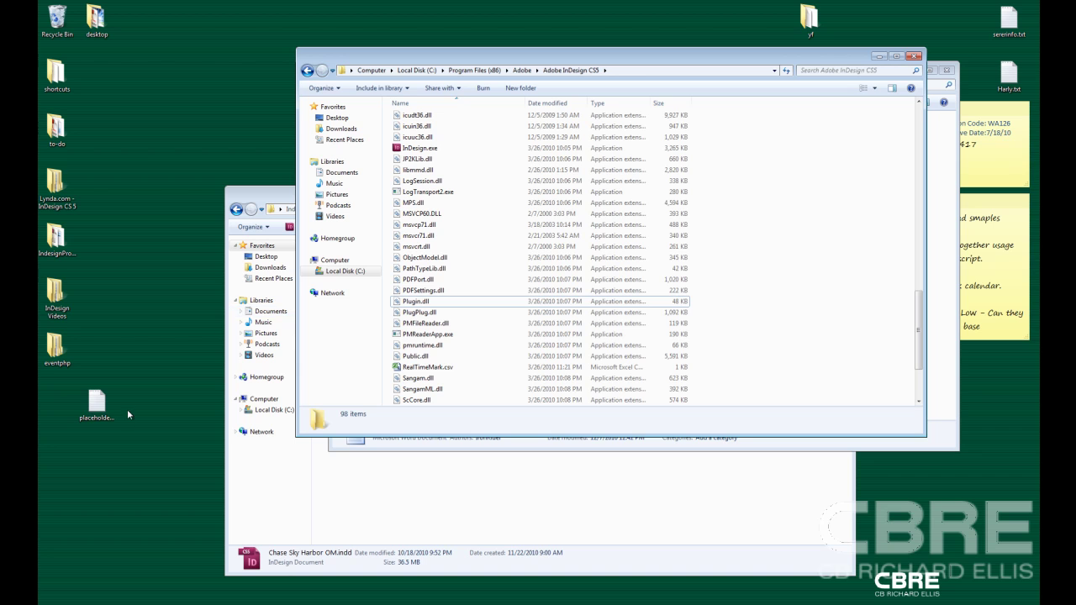
click(101, 403)
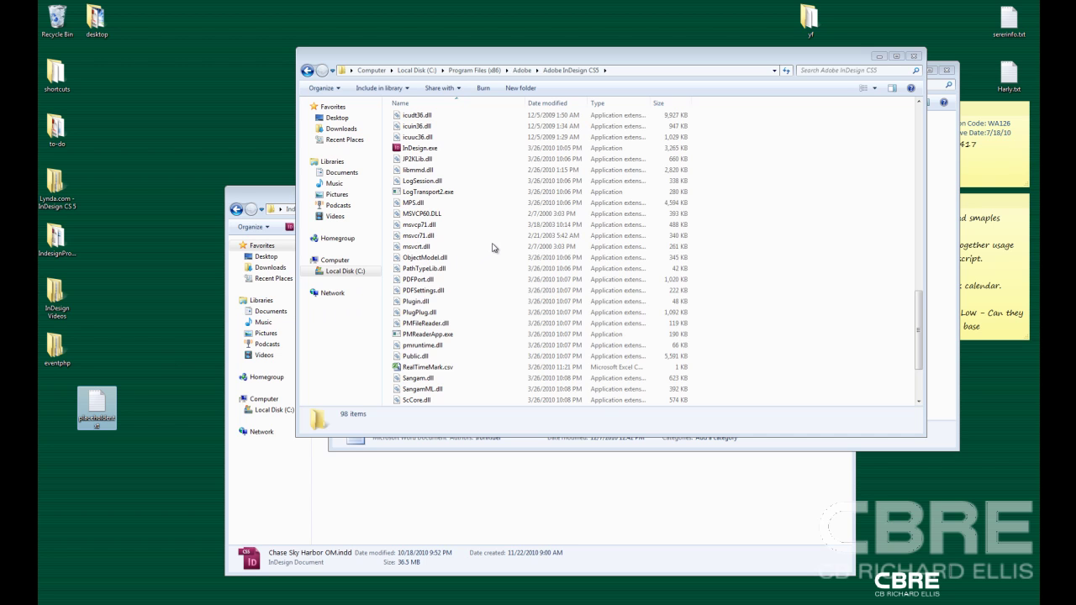
drag(494, 248, 493, 247)
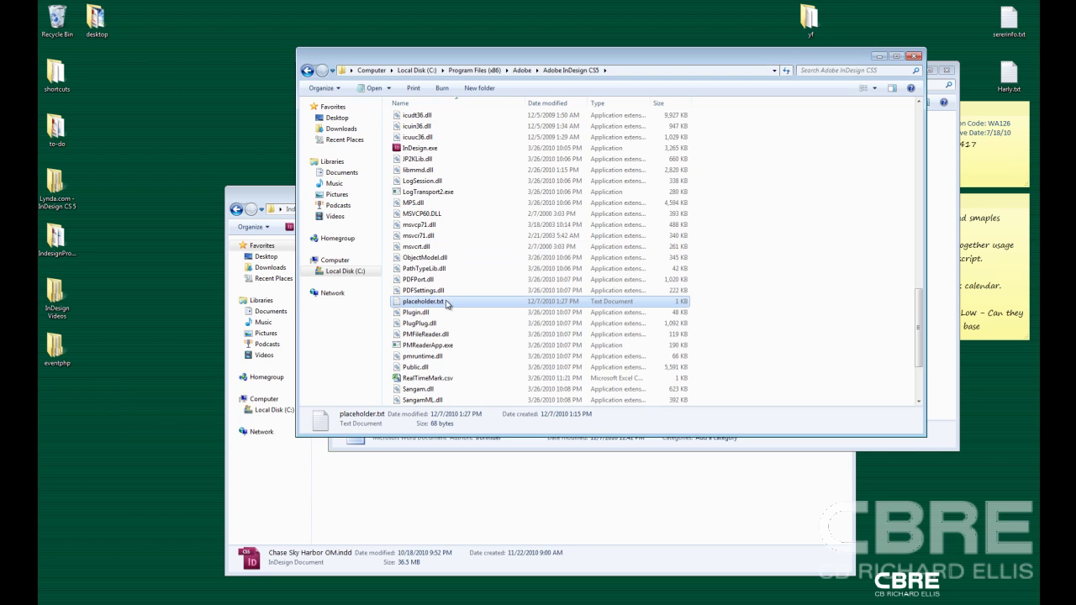
click(256, 594)
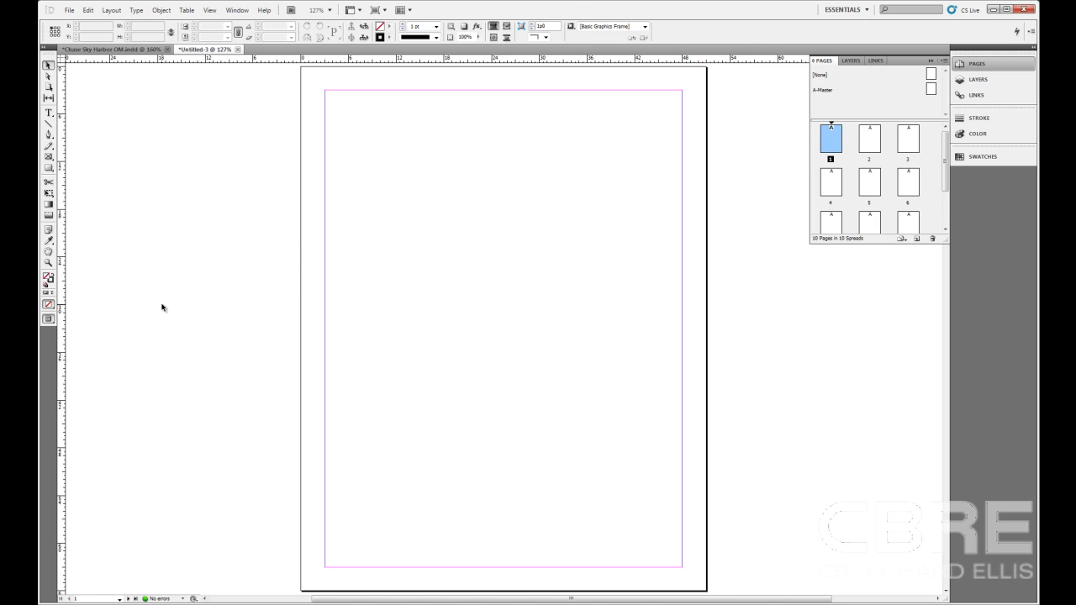
Draw a text frame at page 1's top left and fill it with the Stephens placeholder text
key(t)
drag(334, 111, 518, 328)
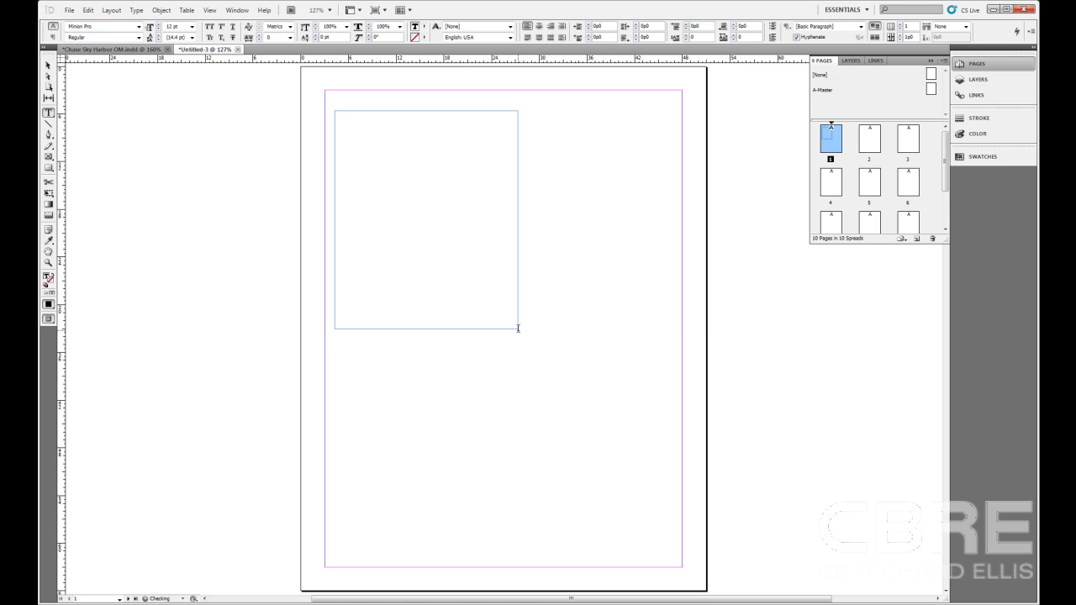
right_click(372, 132)
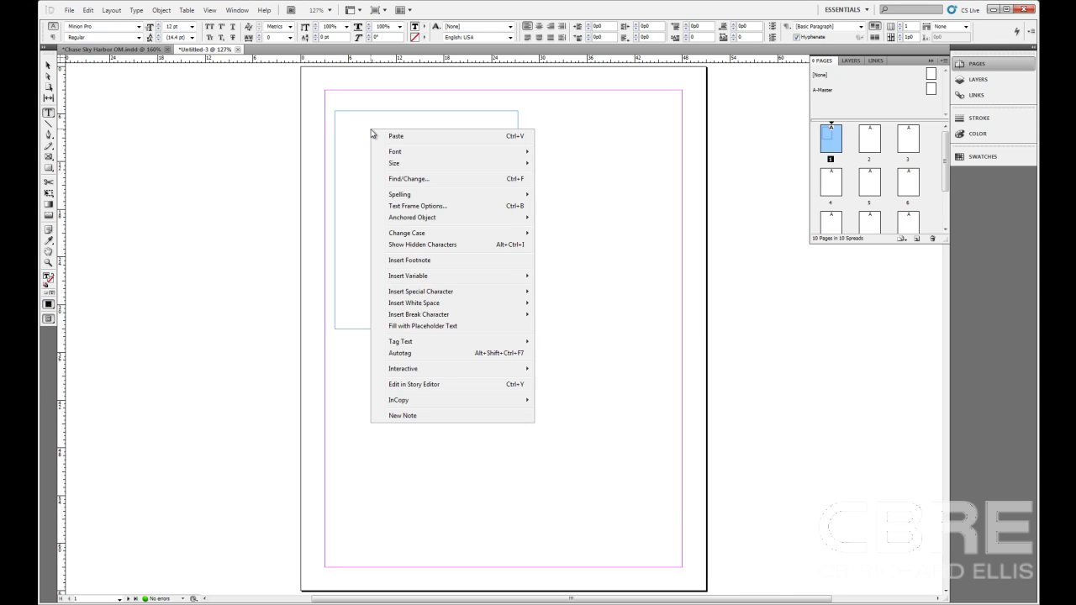
click(439, 327)
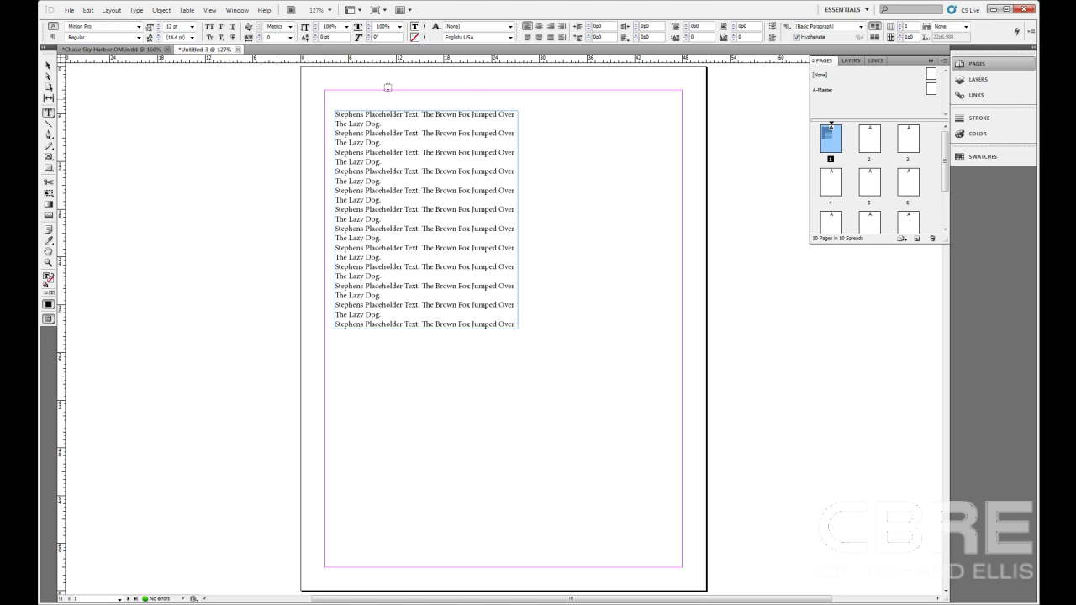
Draw a second text frame on the right and attempt to thread the left frame's text into it
drag(542, 111, 689, 334)
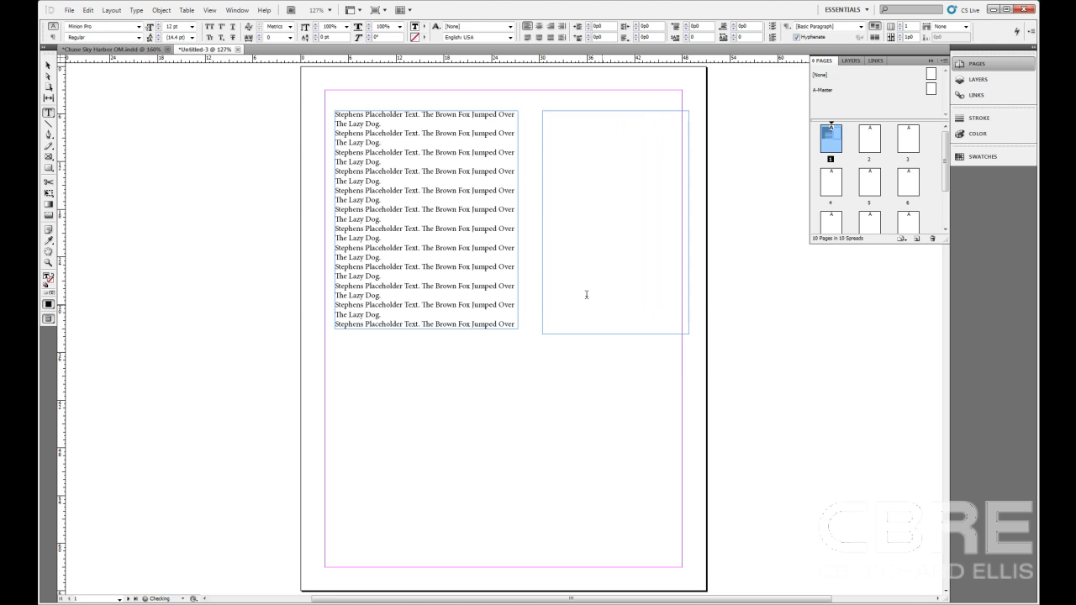
click(48, 64)
click(338, 223)
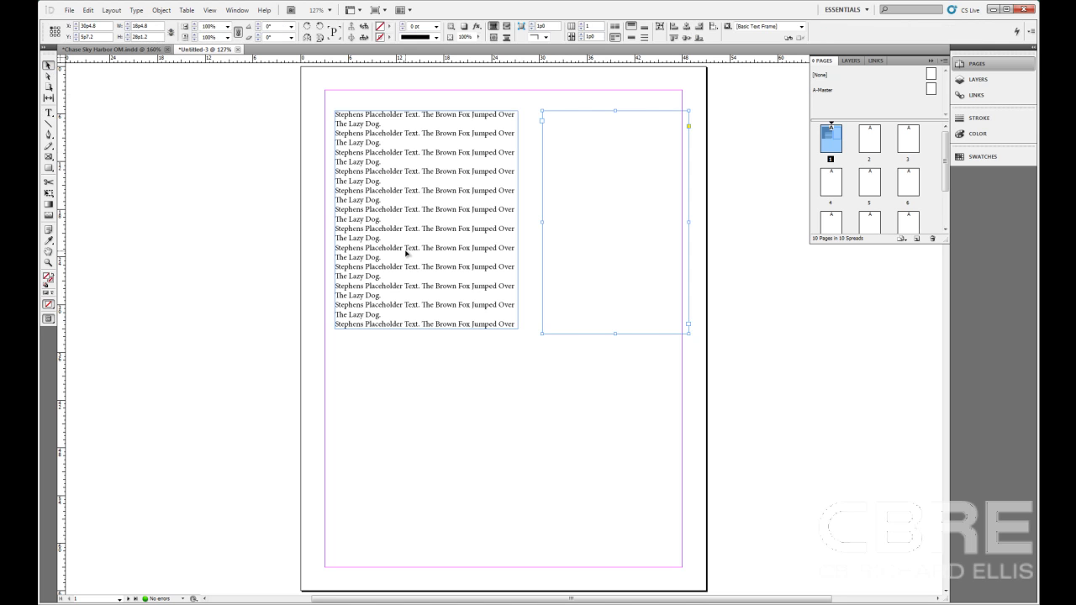
click(518, 320)
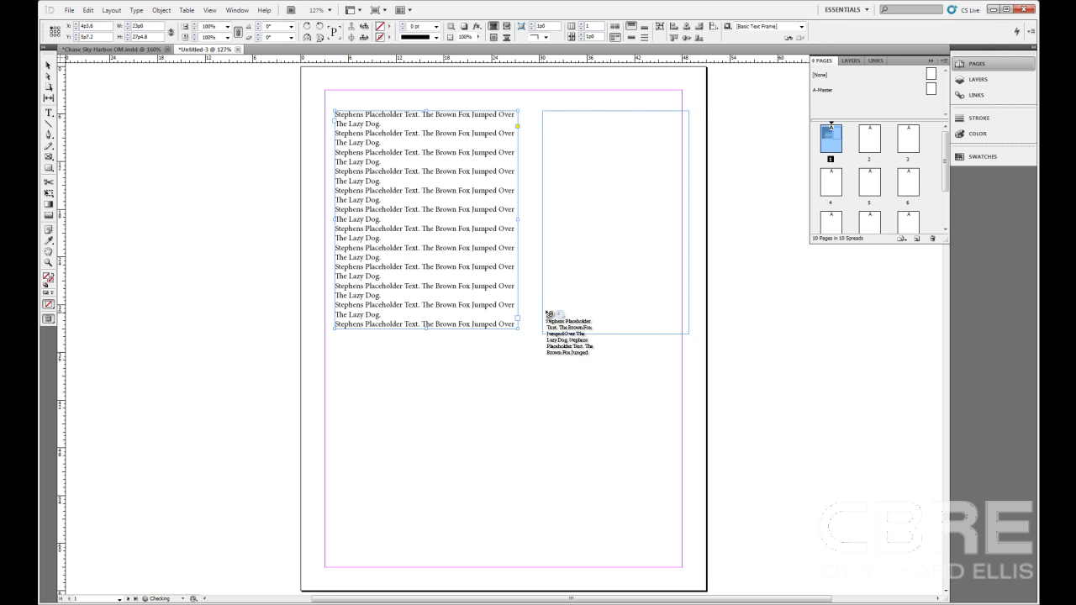
click(554, 197)
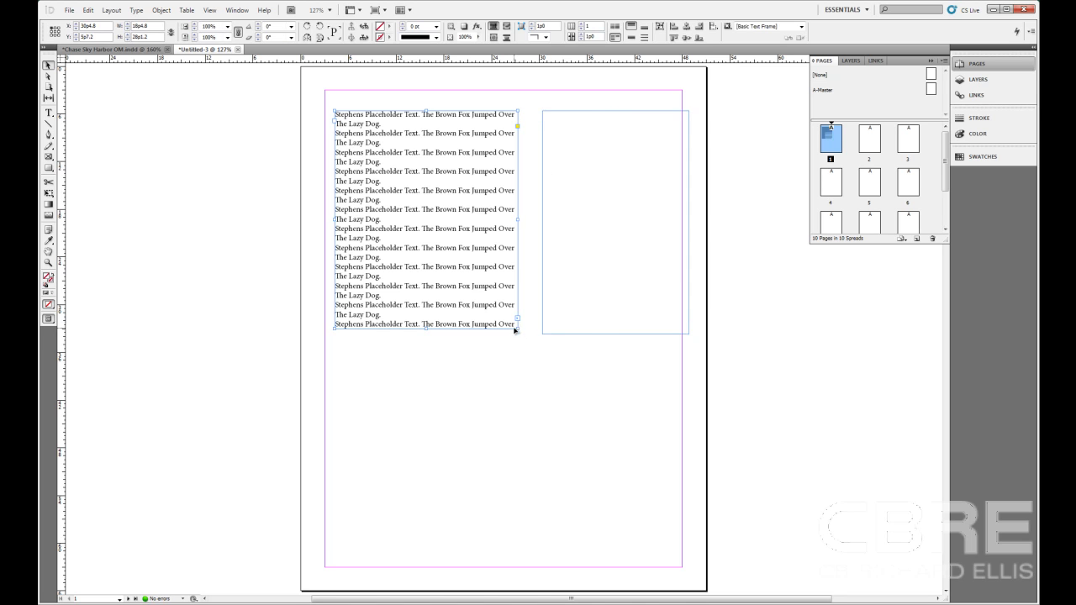
click(518, 319)
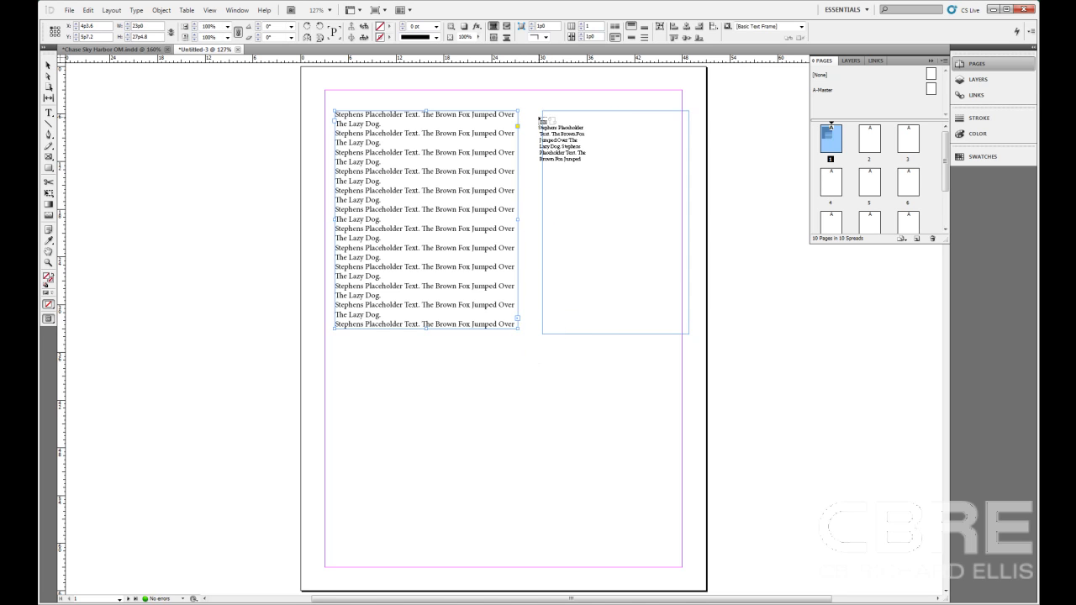
key(Escape)
Fill the empty right frame with the Stephens placeholder text
click(561, 131)
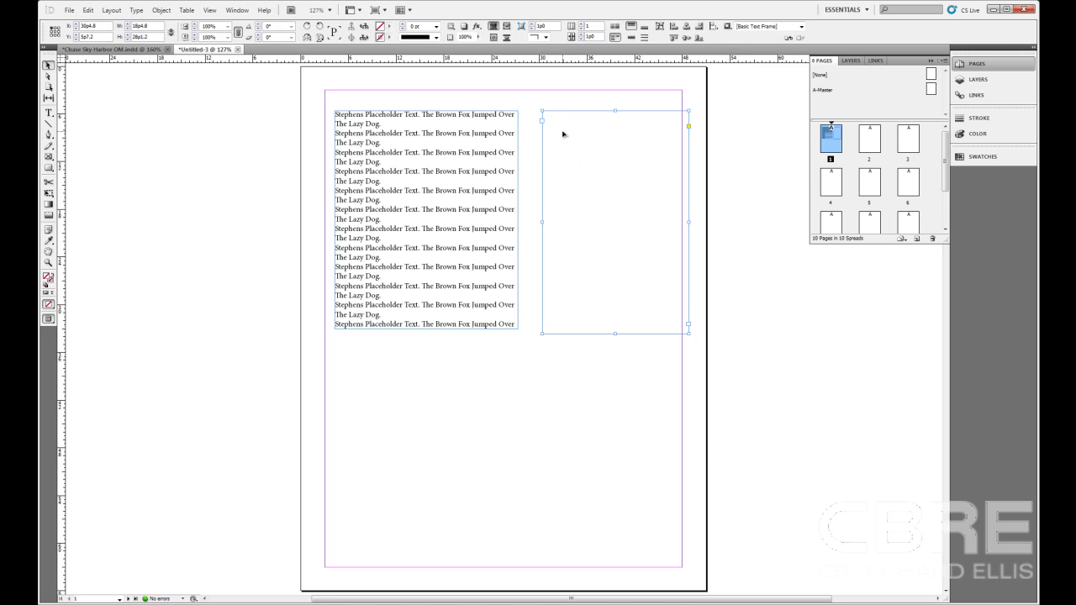
right_click(561, 131)
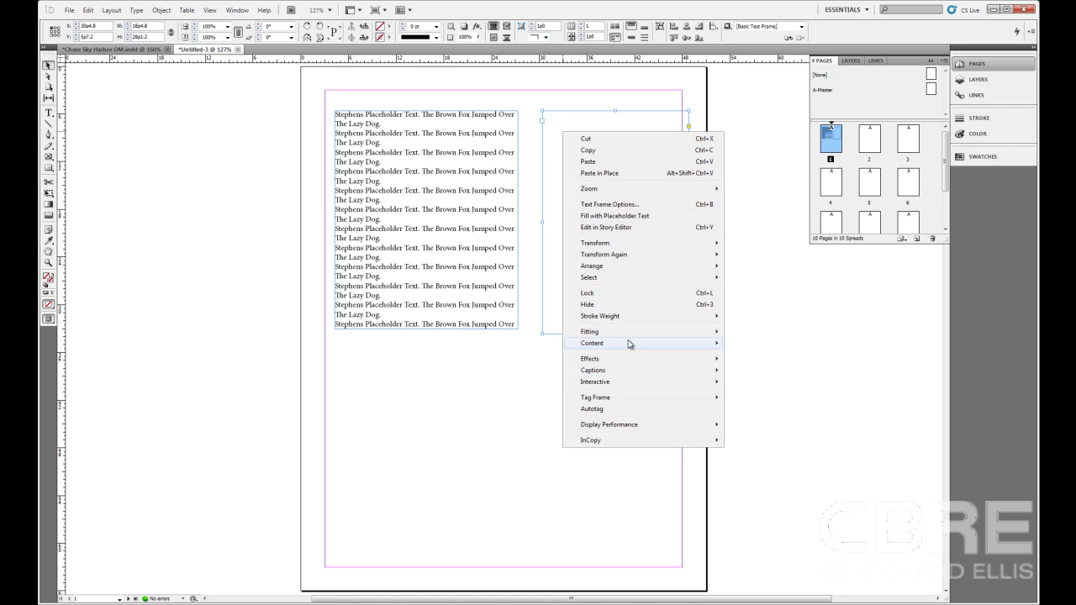
click(555, 234)
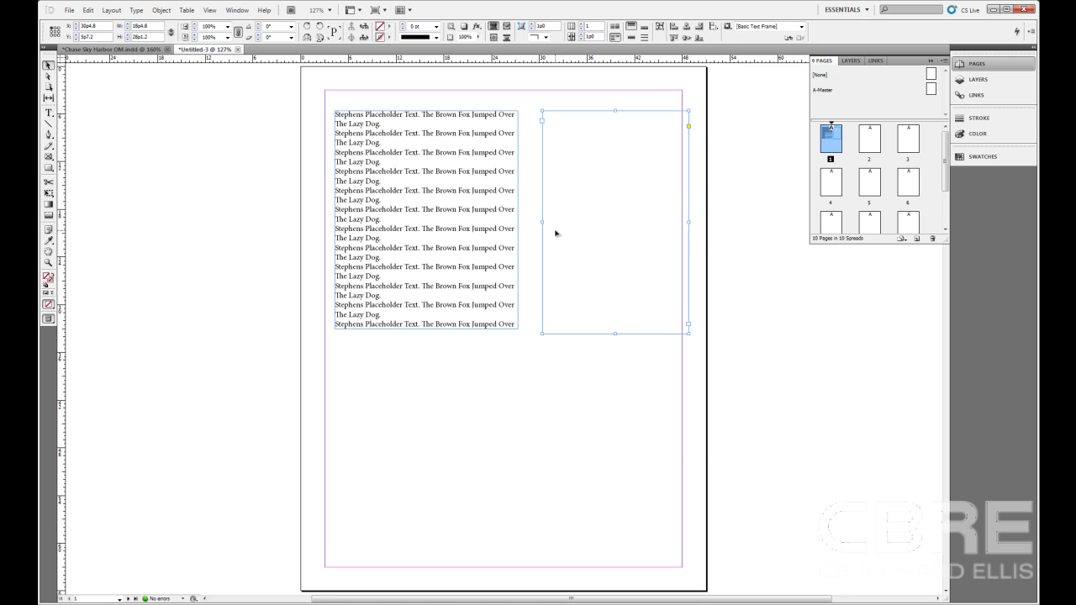
double_click(553, 233)
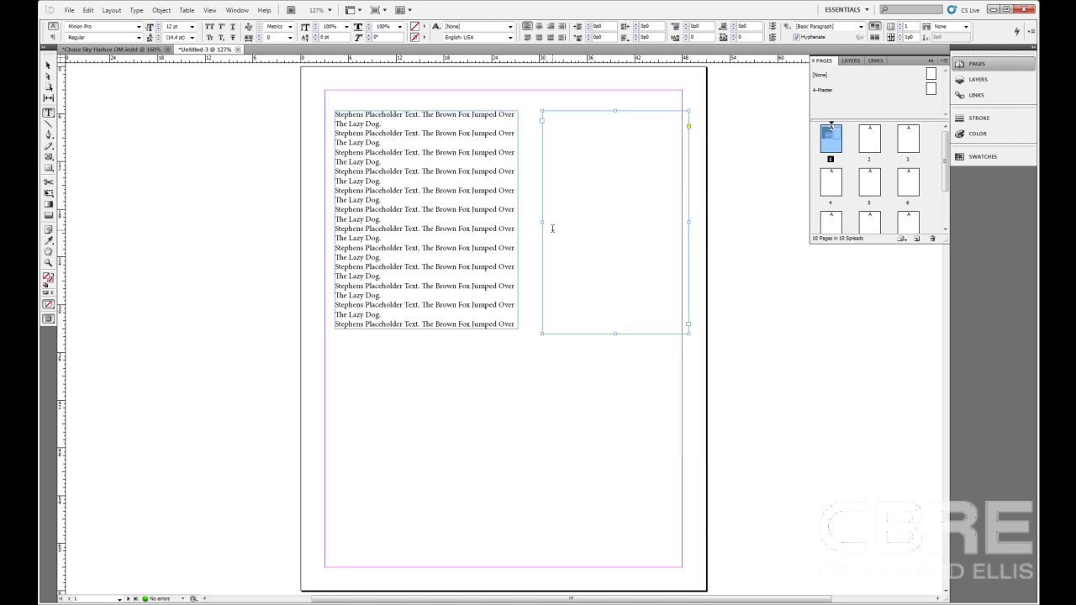
right_click(565, 211)
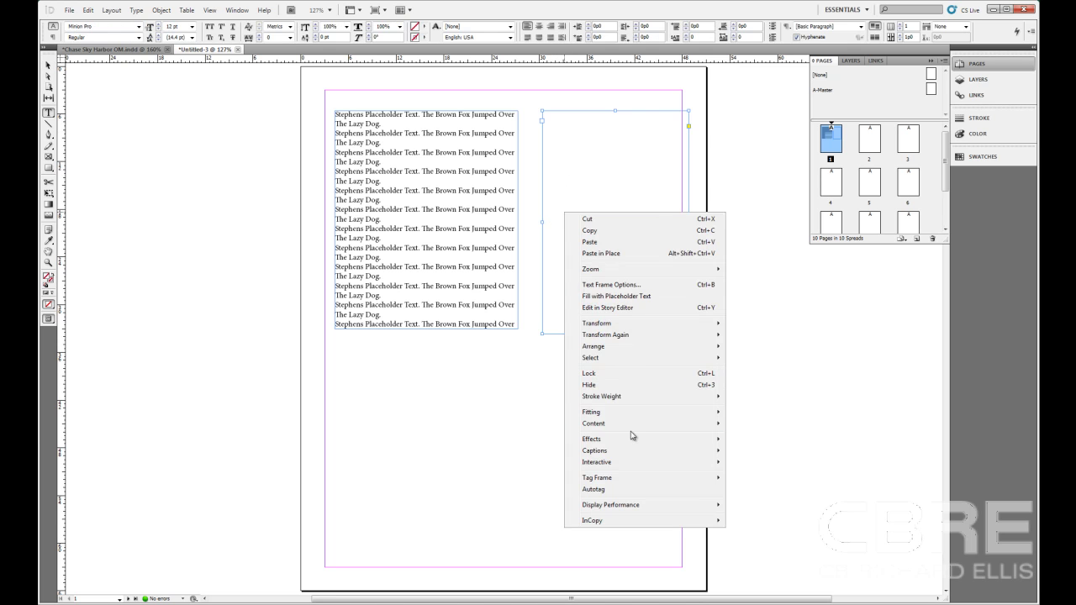
mouse_move(626, 418)
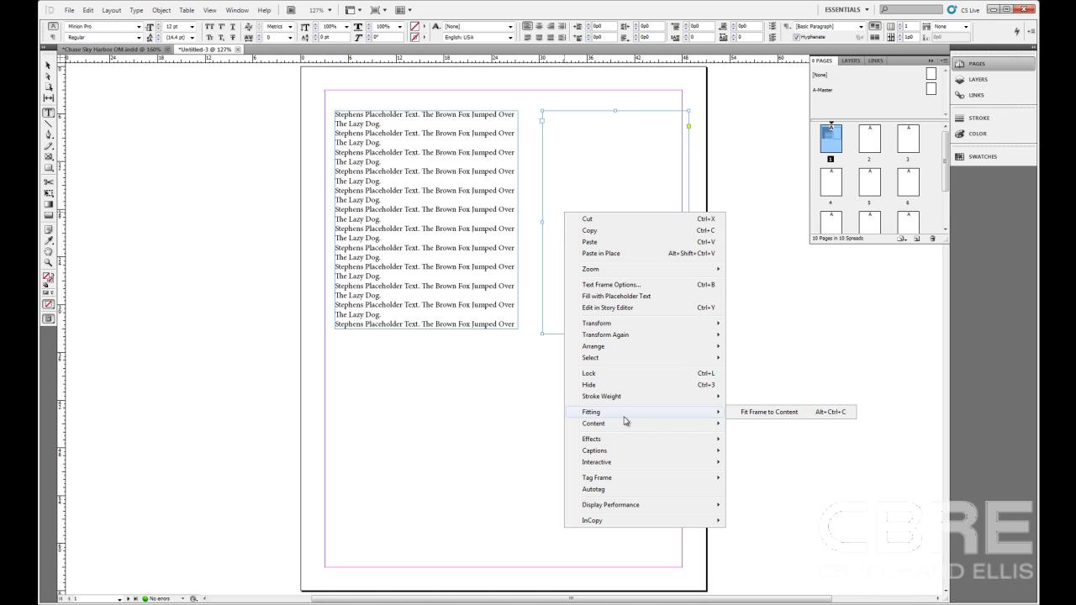
click(568, 181)
right_click(569, 184)
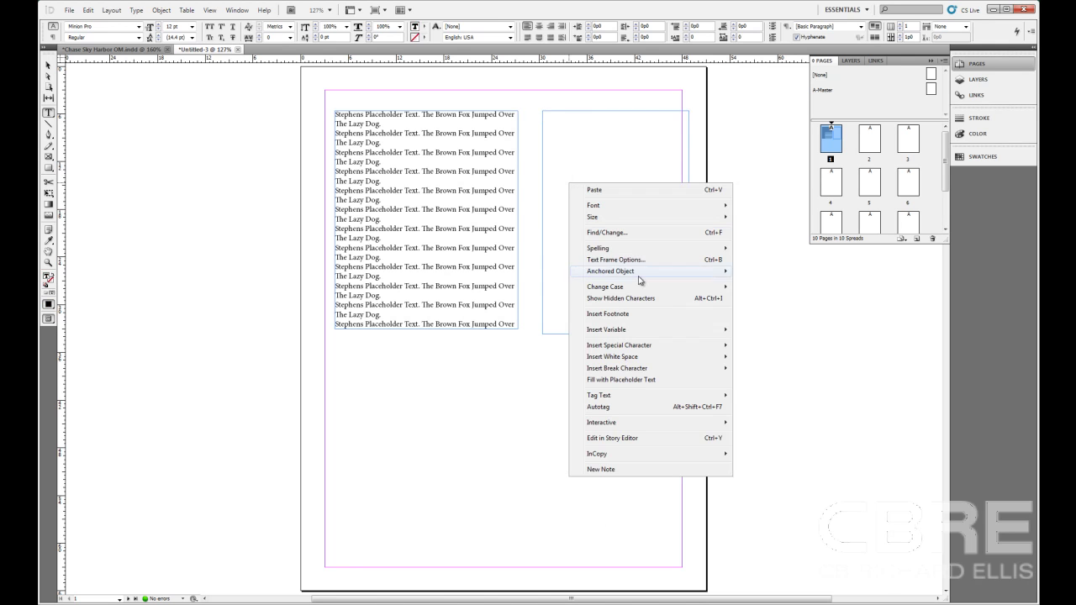
click(649, 378)
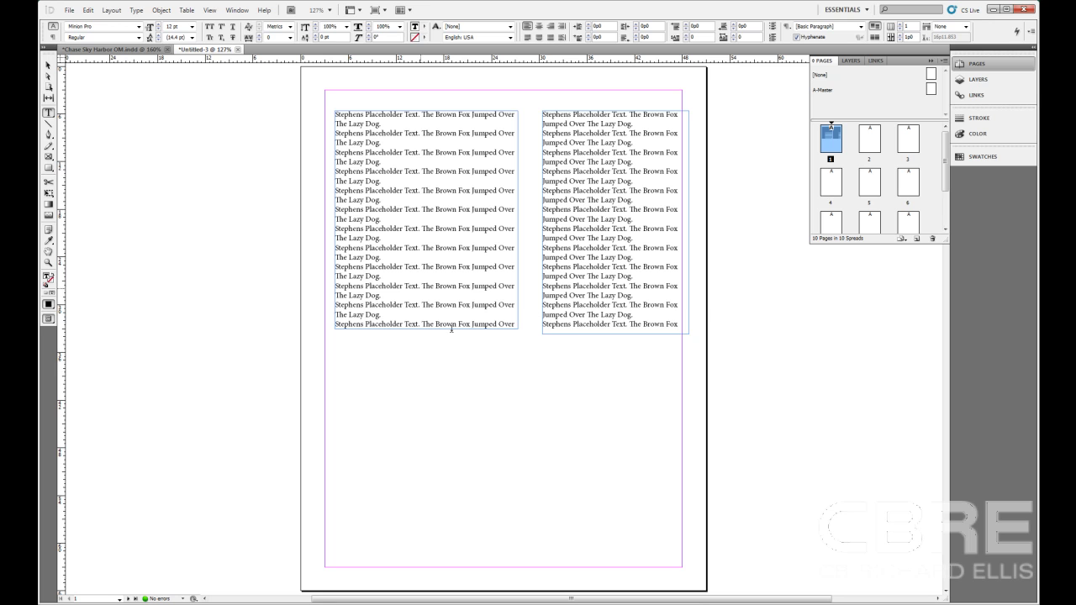
Select the left text frame and delete it
click(48, 65)
click(517, 318)
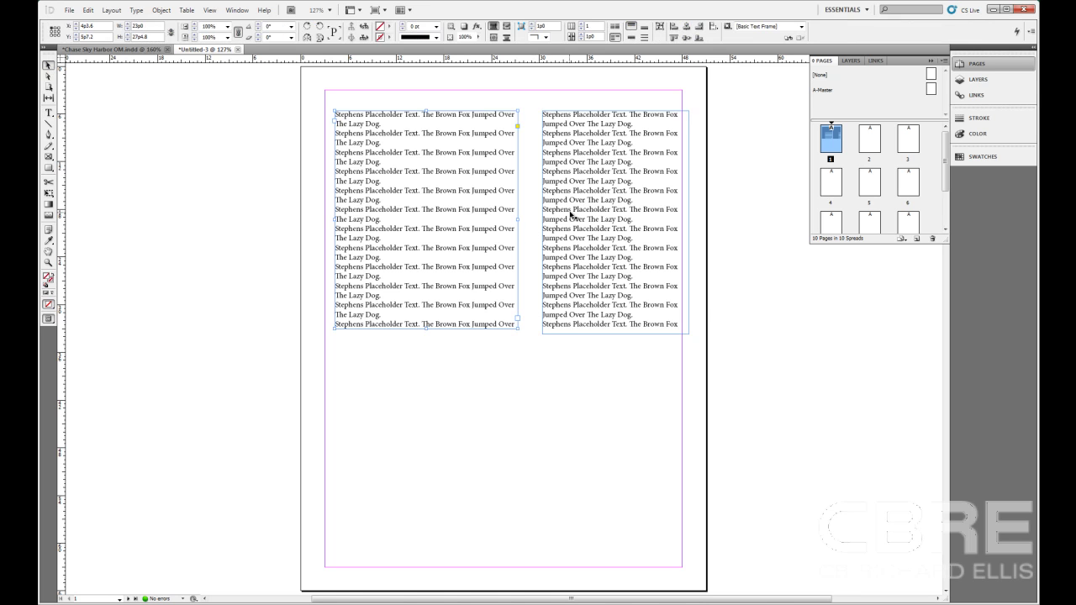
key(Delete)
Delete the right frame and draw two narrow side-by-side text frames
click(594, 185)
key(Delete)
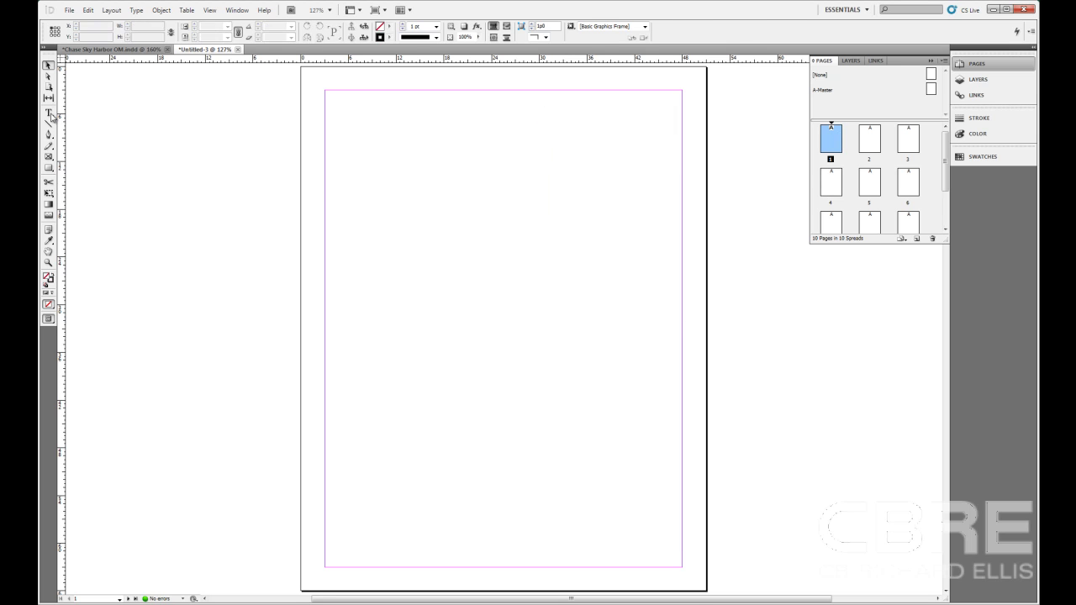
click(49, 113)
drag(337, 107, 468, 335)
drag(499, 108, 639, 335)
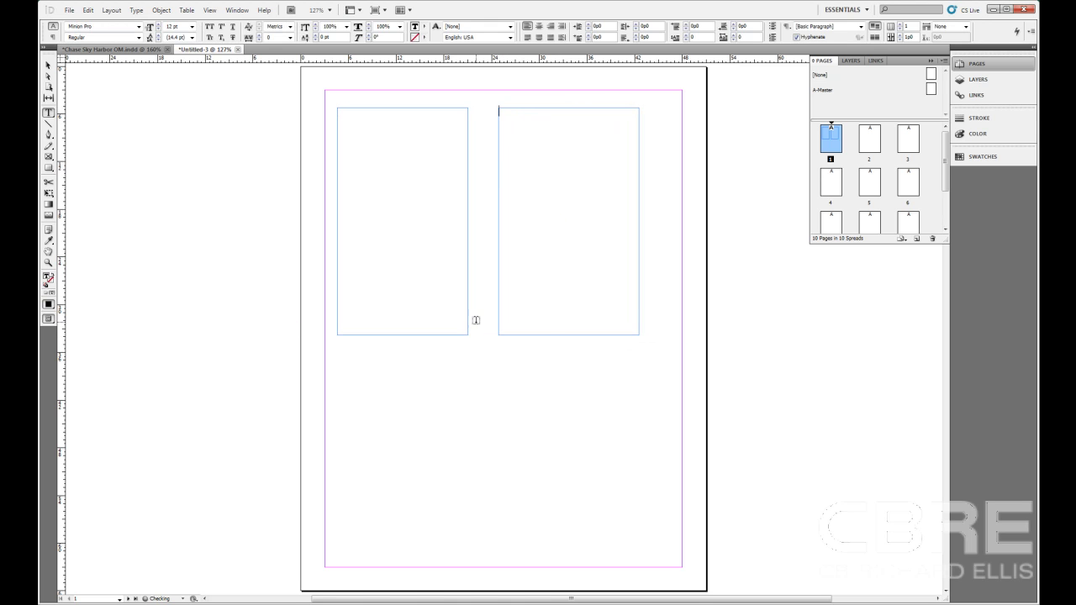
Fill the two narrow linked frames with placeholder text from the left column
click(48, 65)
click(467, 292)
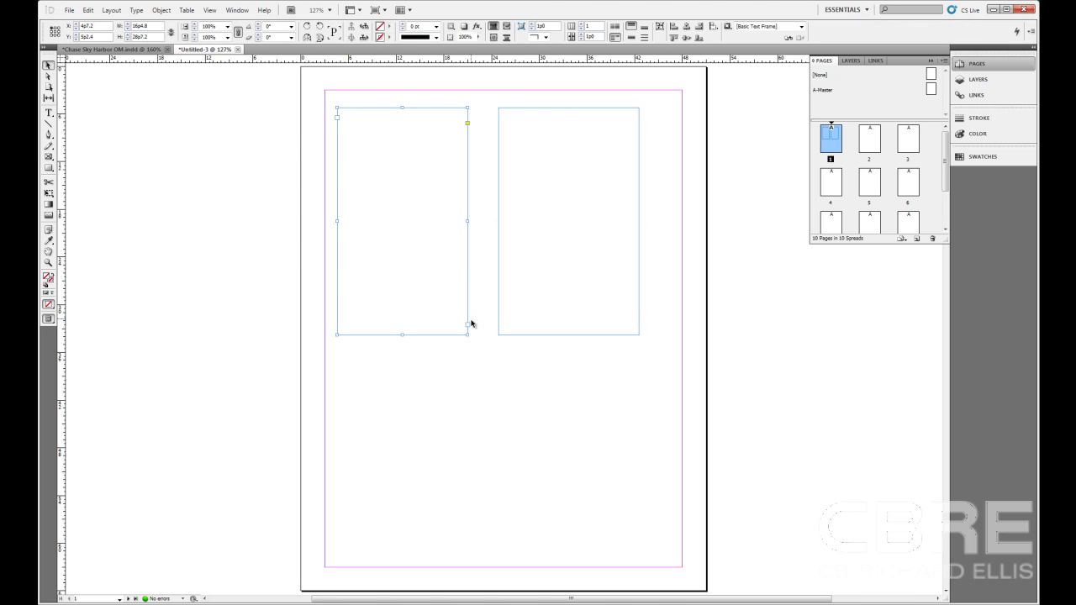
click(519, 123)
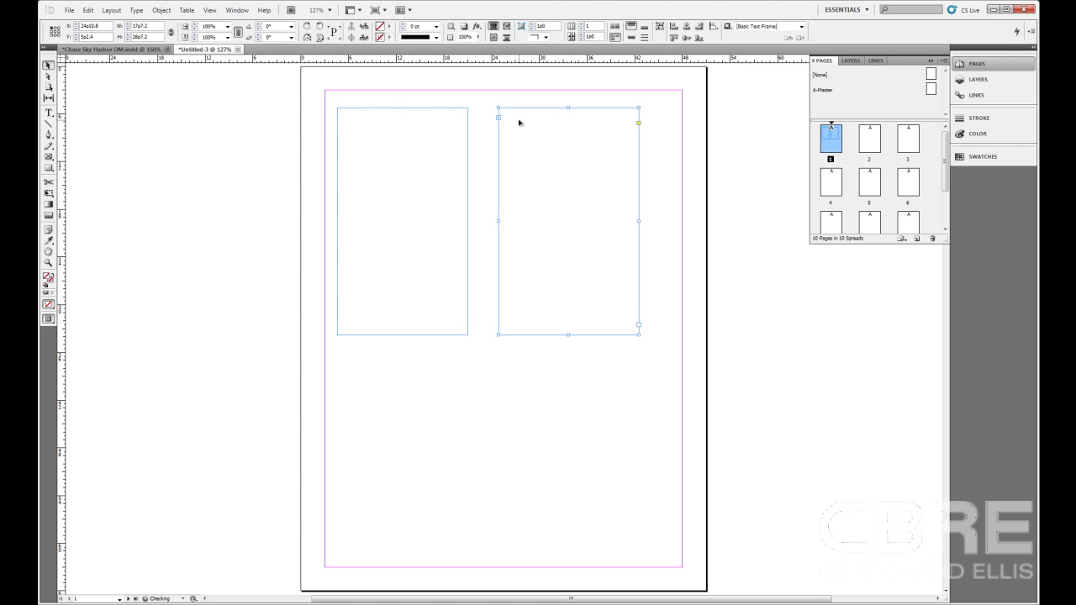
click(49, 113)
click(356, 133)
right_click(356, 132)
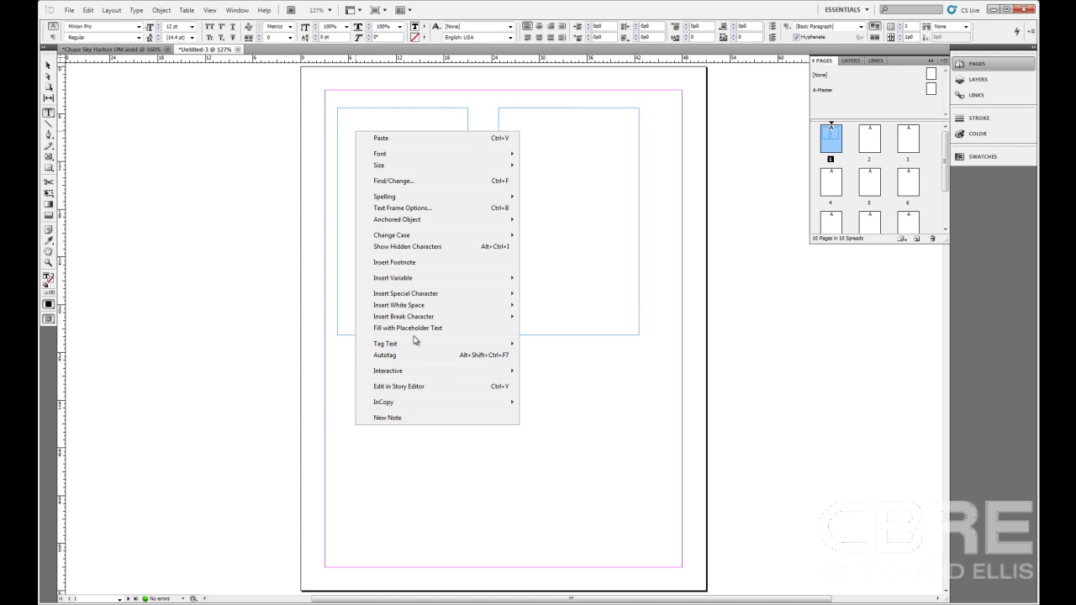
click(411, 328)
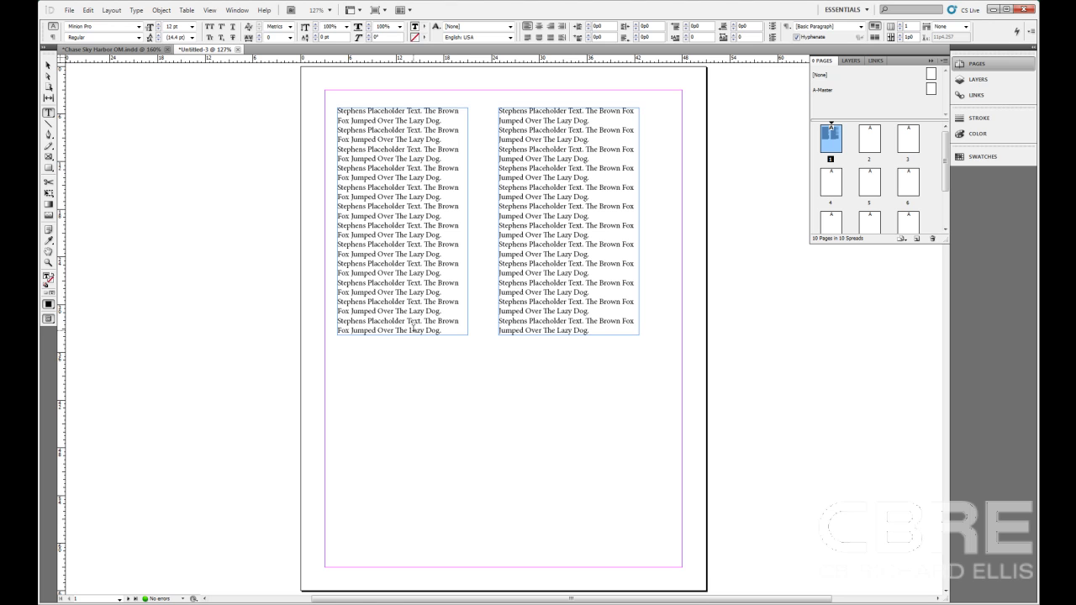
Select the text frames and delete them, leaving the page blank
click(377, 283)
key(Escape)
shift+click(581, 243)
key(Delete)
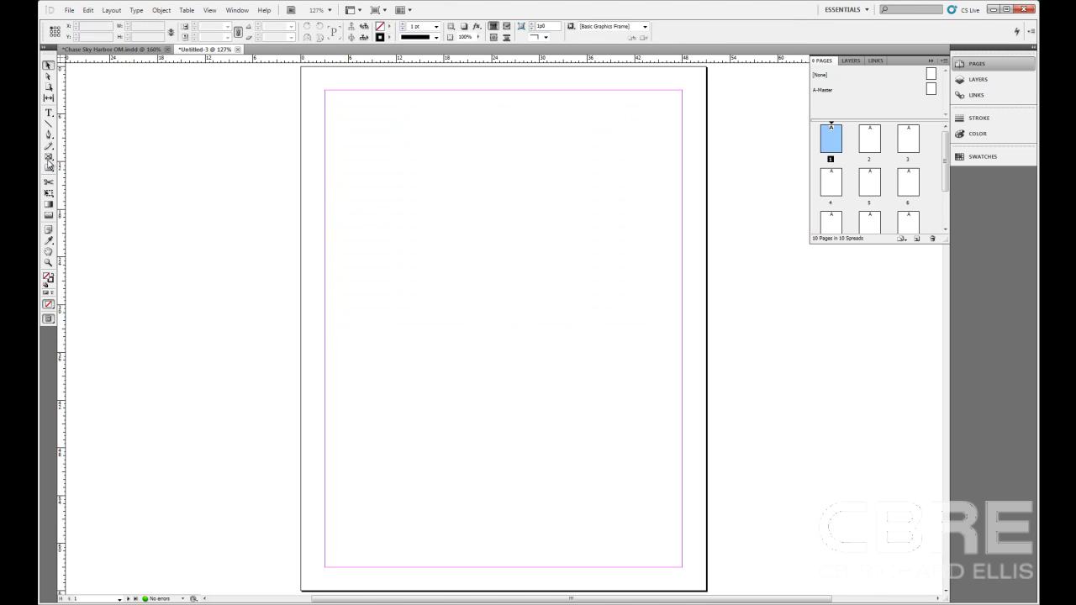
Draw a wide text frame from the top-left margin filled with placeholder text
click(49, 115)
drag(329, 92, 541, 368)
right_click(443, 228)
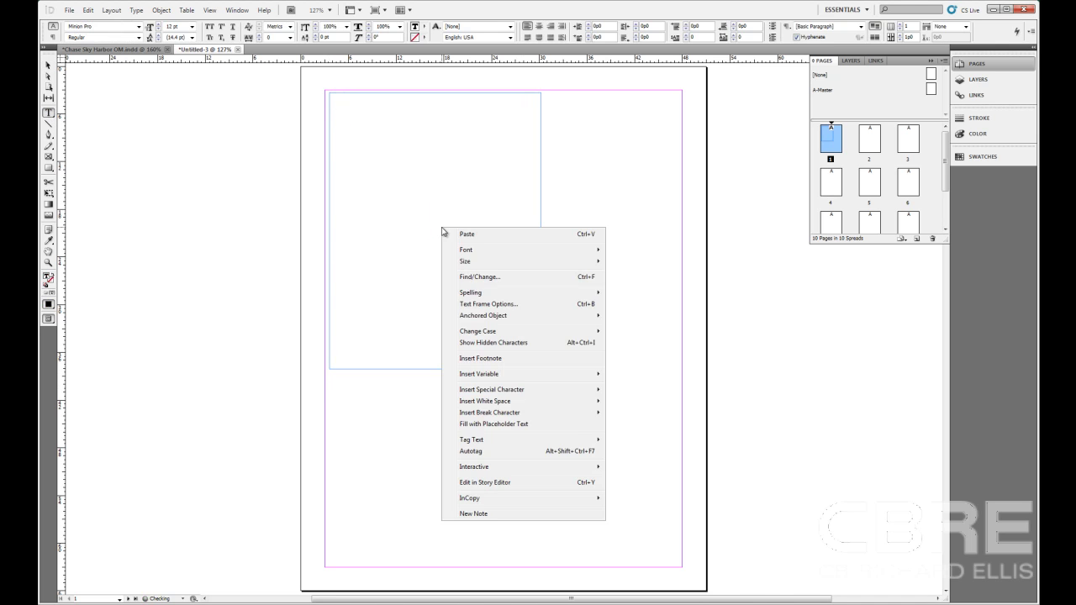
click(515, 423)
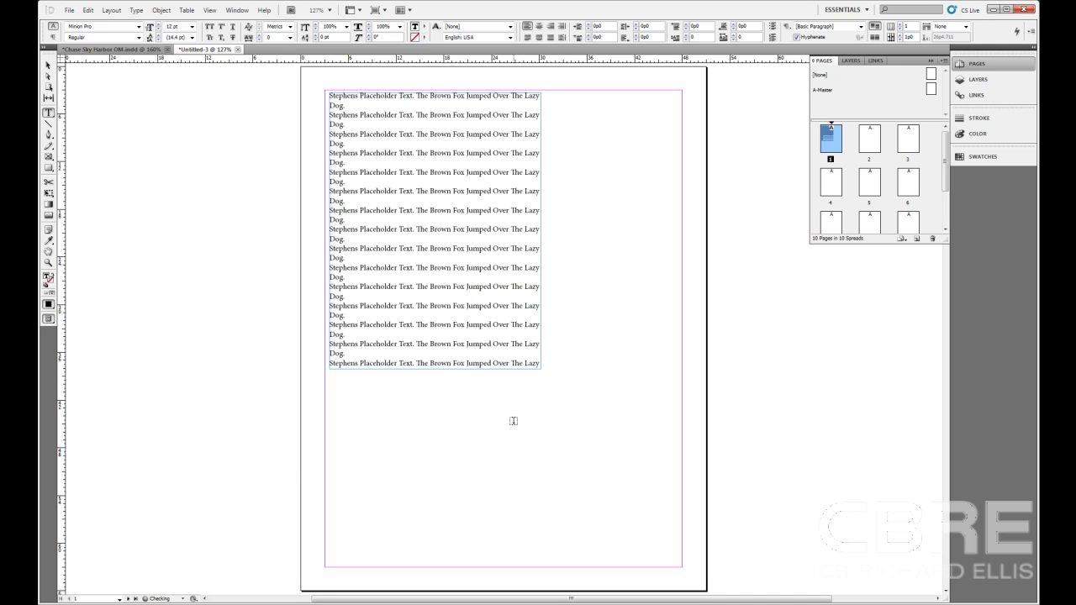
Add a rectangle graphics frame right of the text frame, then go to page 2
click(47, 158)
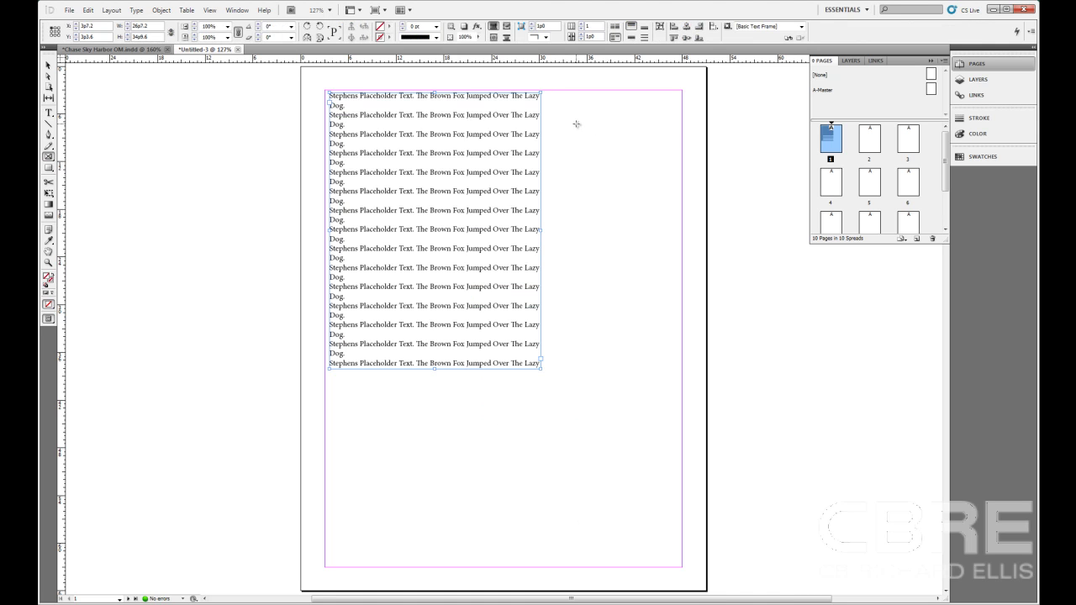
drag(547, 89, 682, 277)
double_click(869, 138)
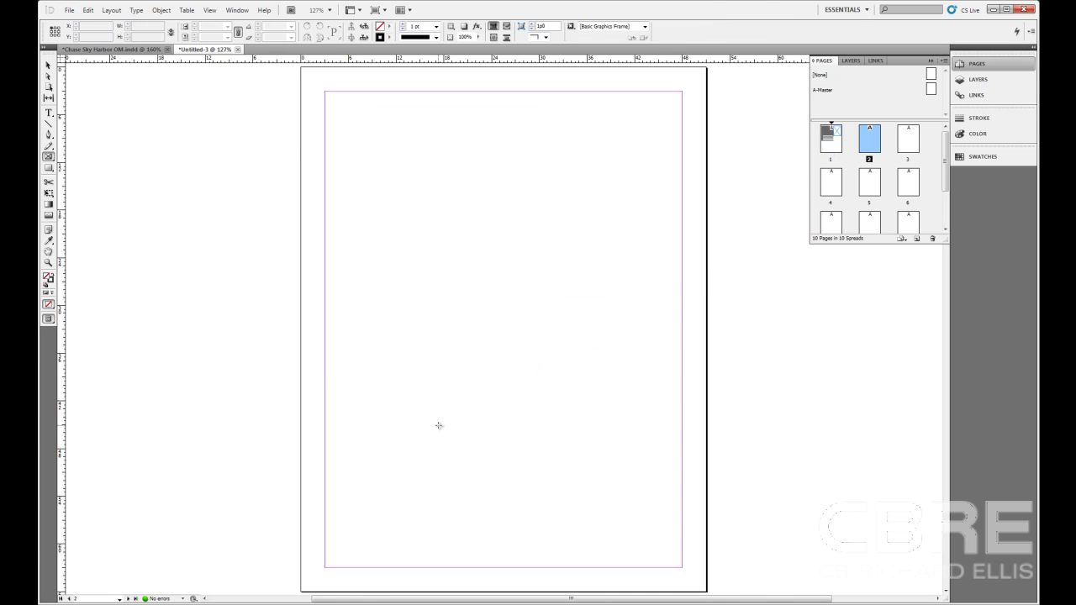
Fill page 2's margins with a rectangle graphics frame, then jump to page 3 in the Pages panel
drag(329, 94, 682, 333)
double_click(909, 144)
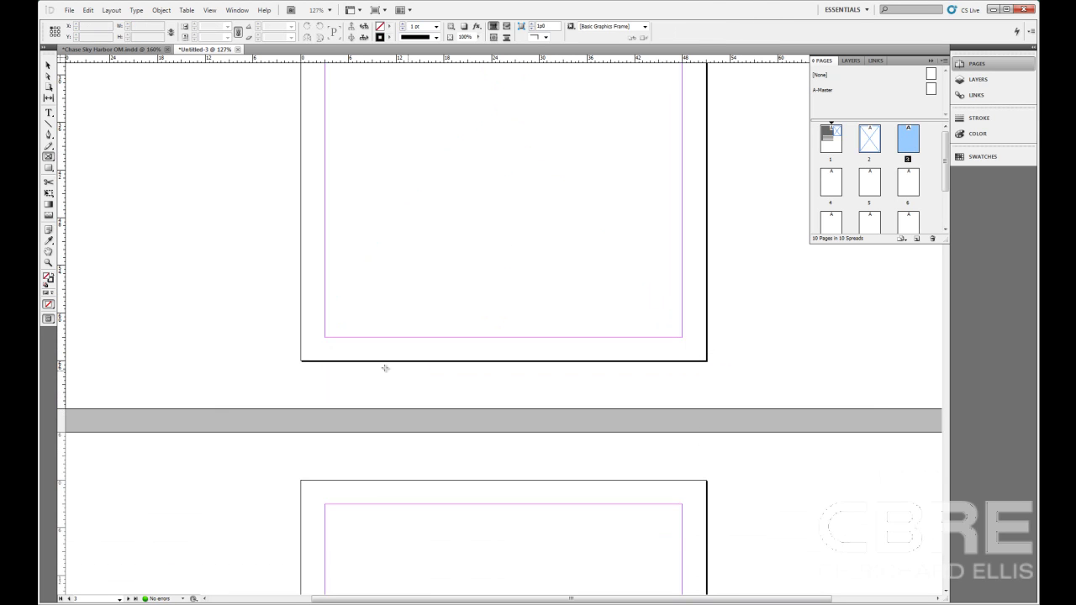
scroll(463, 224, up, 15)
scroll(465, 224, up, 3)
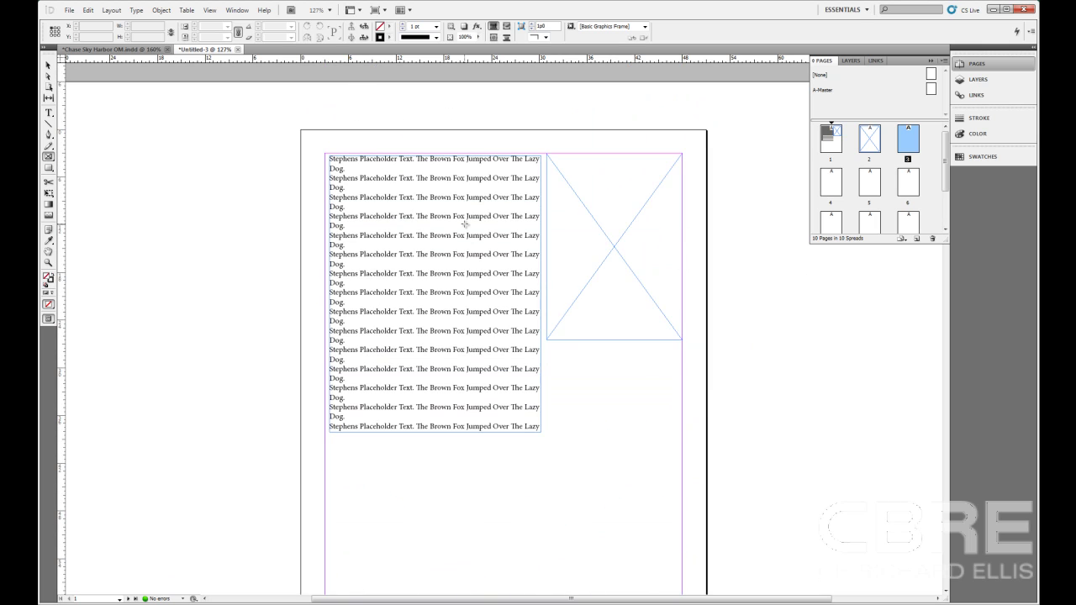